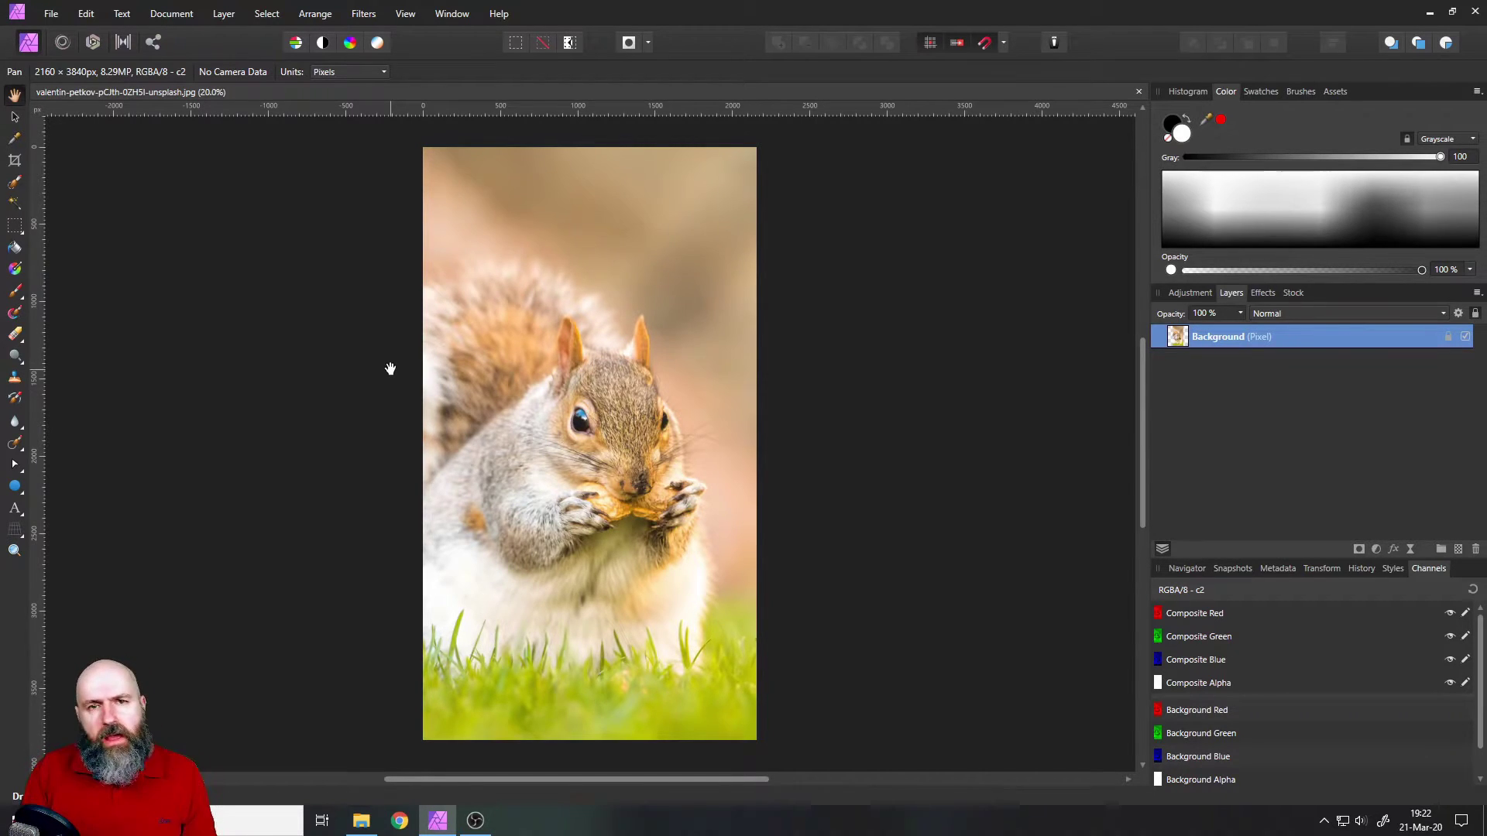
# Try a live Vignette filter, darkening it, softening it to 72% and making it oval, then remove it.
pyautogui.click(1410, 548)
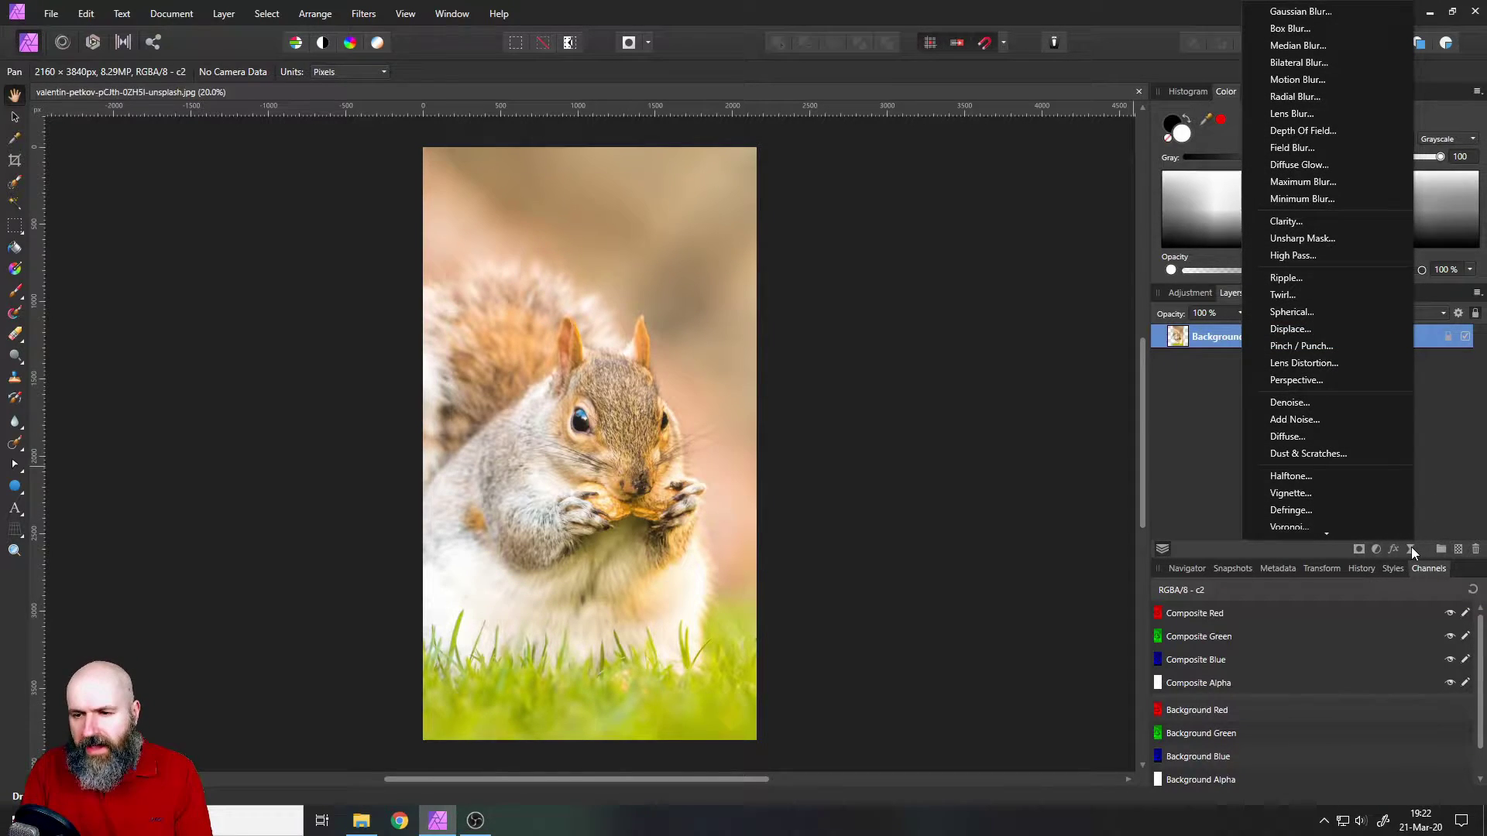
pyautogui.click(1312, 494)
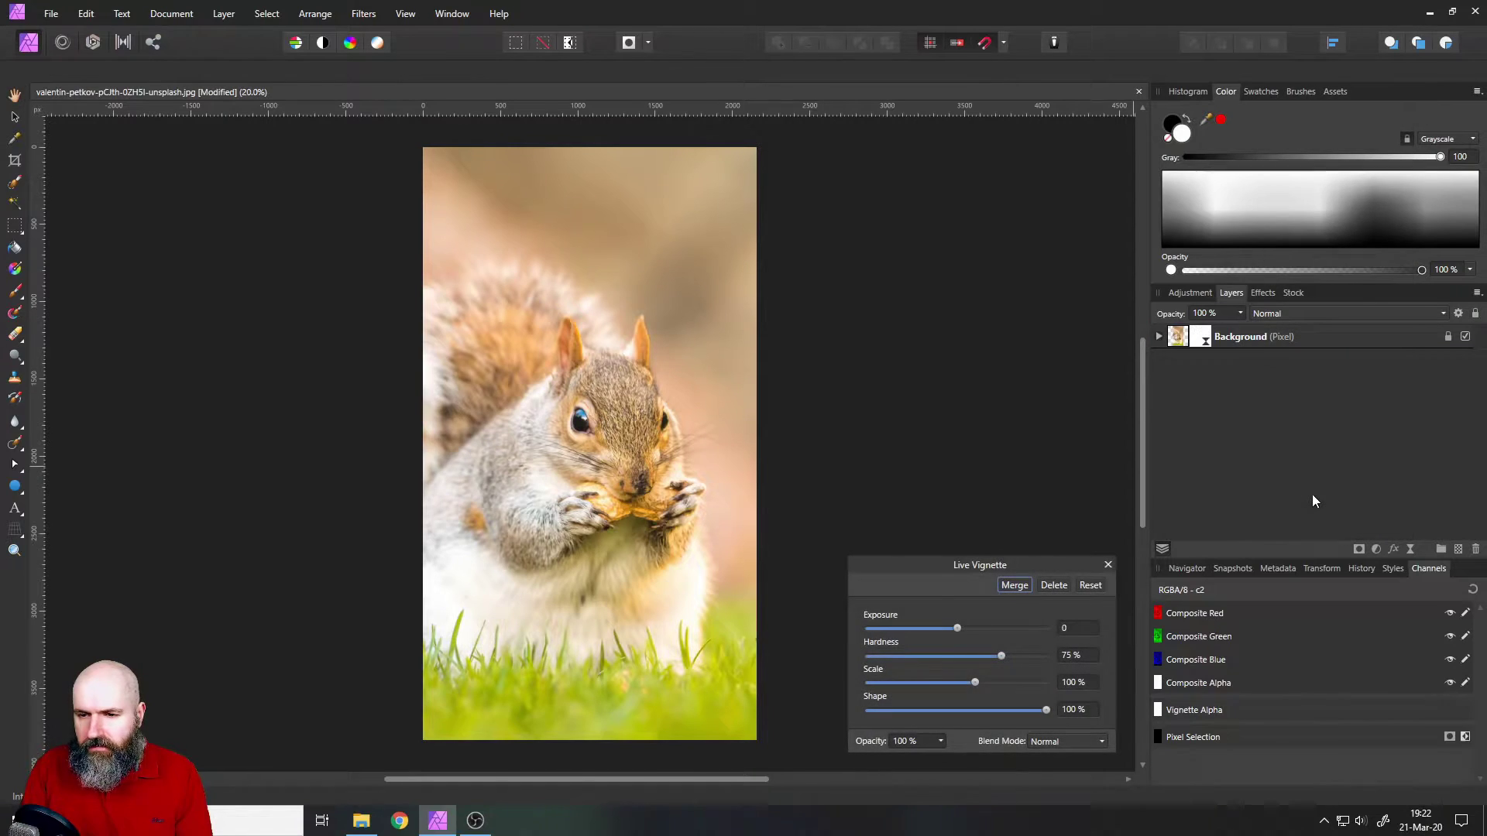
pyautogui.moveTo(960, 565); pyautogui.dragTo(947, 327)
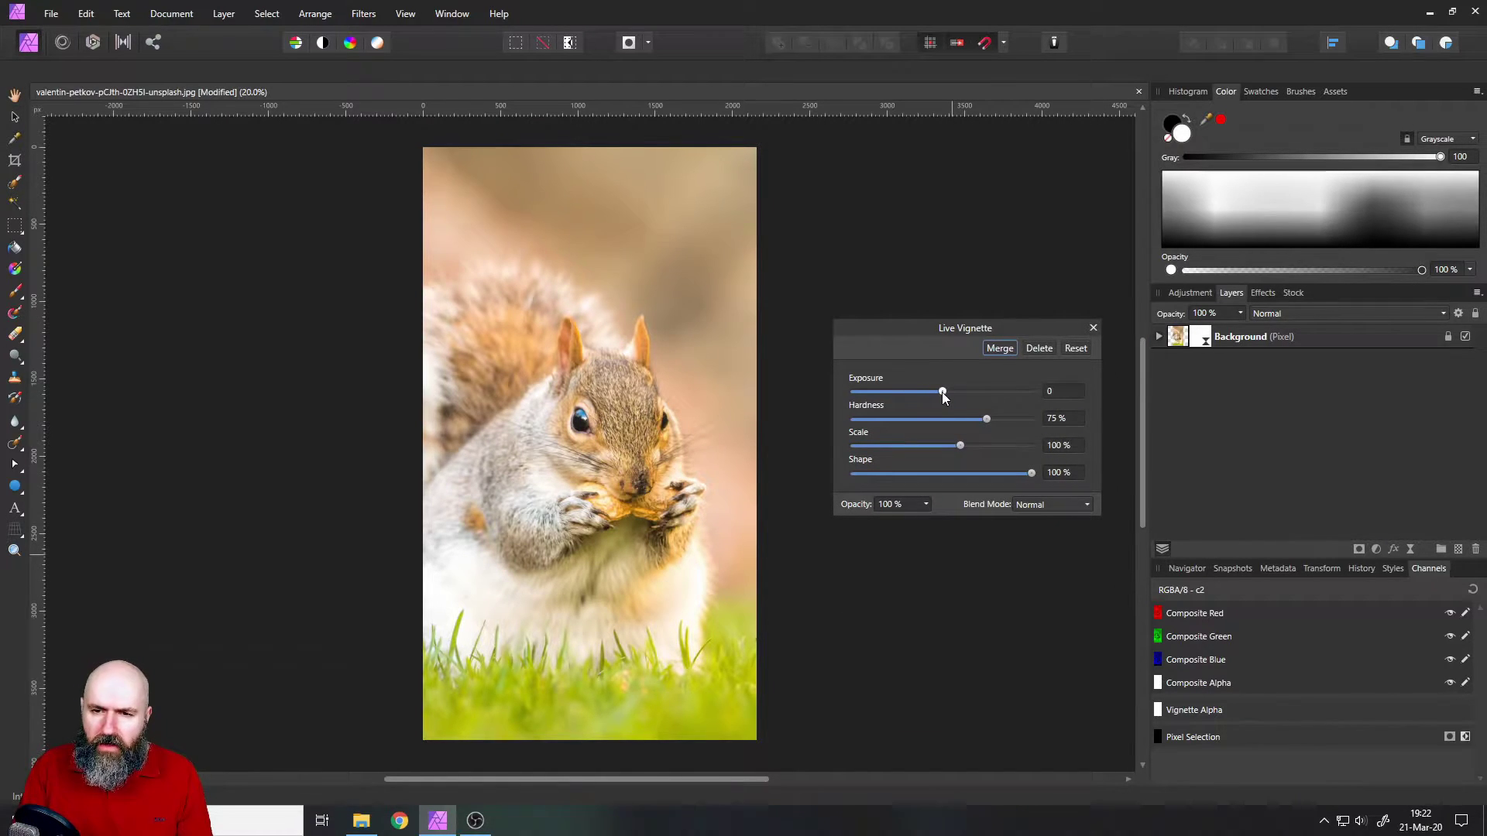
pyautogui.moveTo(943, 395); pyautogui.dragTo(908, 394)
pyautogui.moveTo(987, 419); pyautogui.dragTo(944, 441)
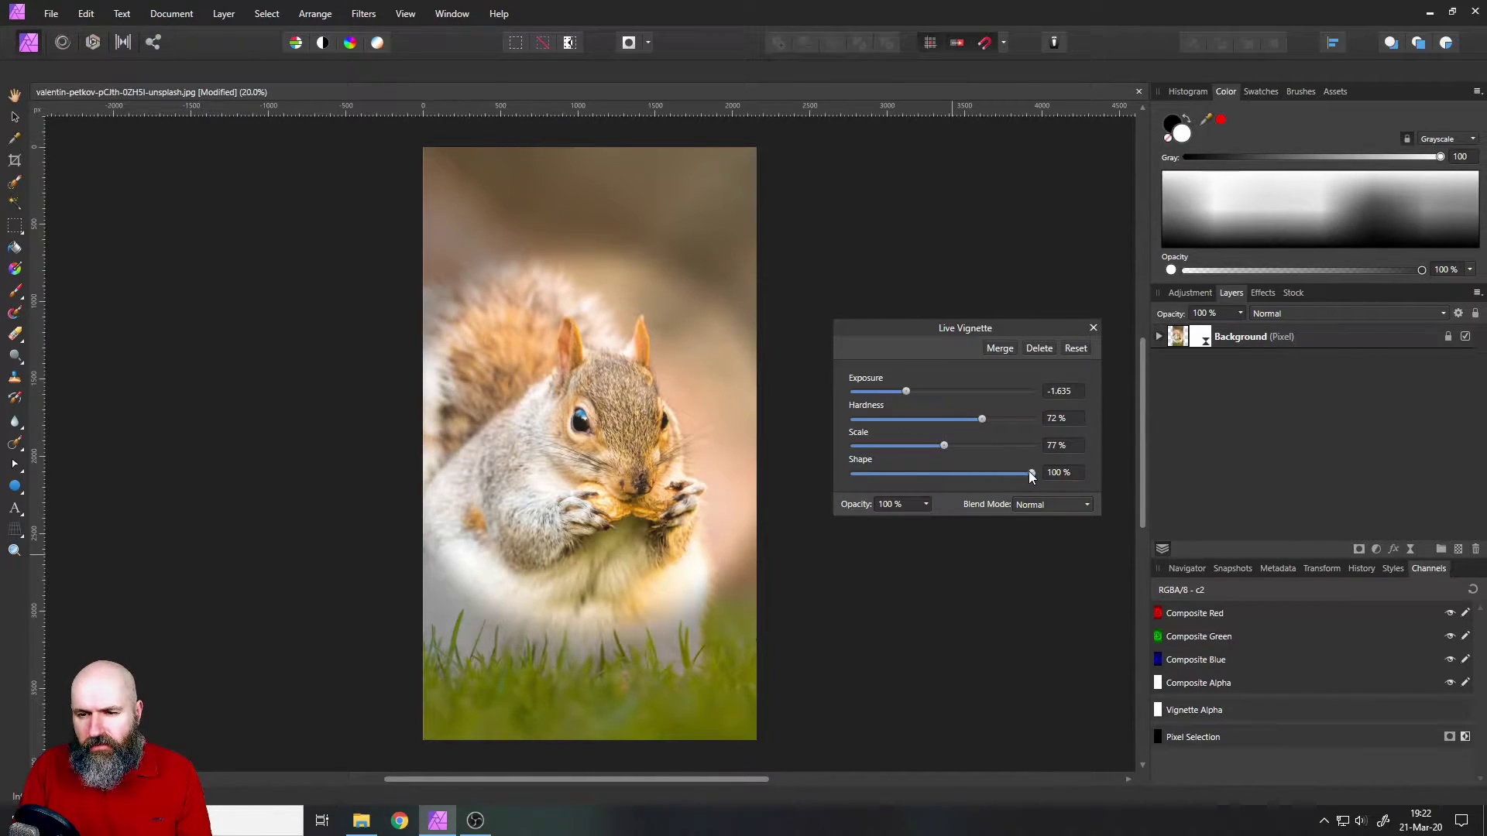
pyautogui.moveTo(1030, 473); pyautogui.dragTo(939, 472)
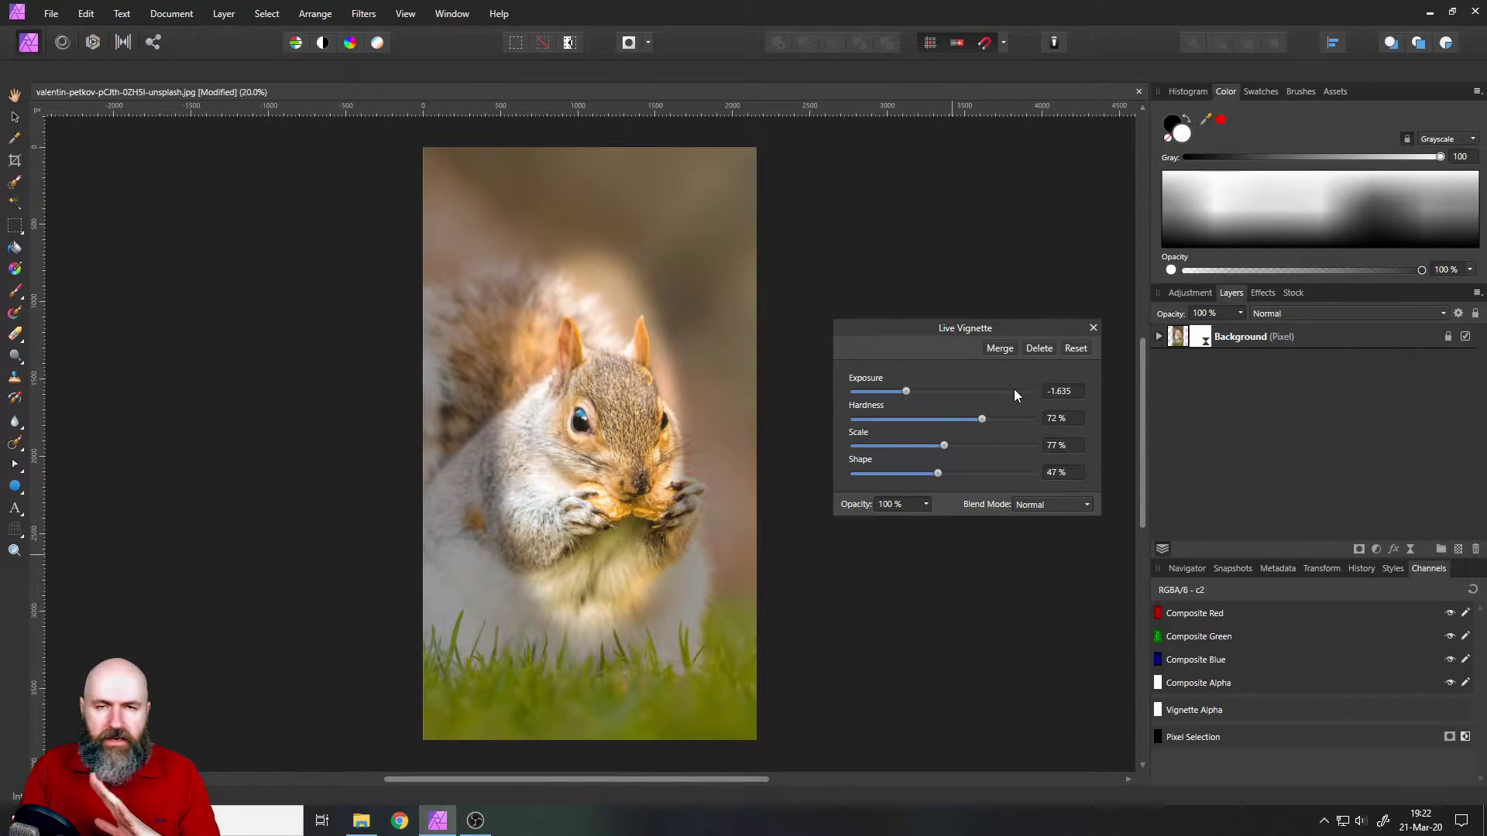
pyautogui.click(1039, 348)
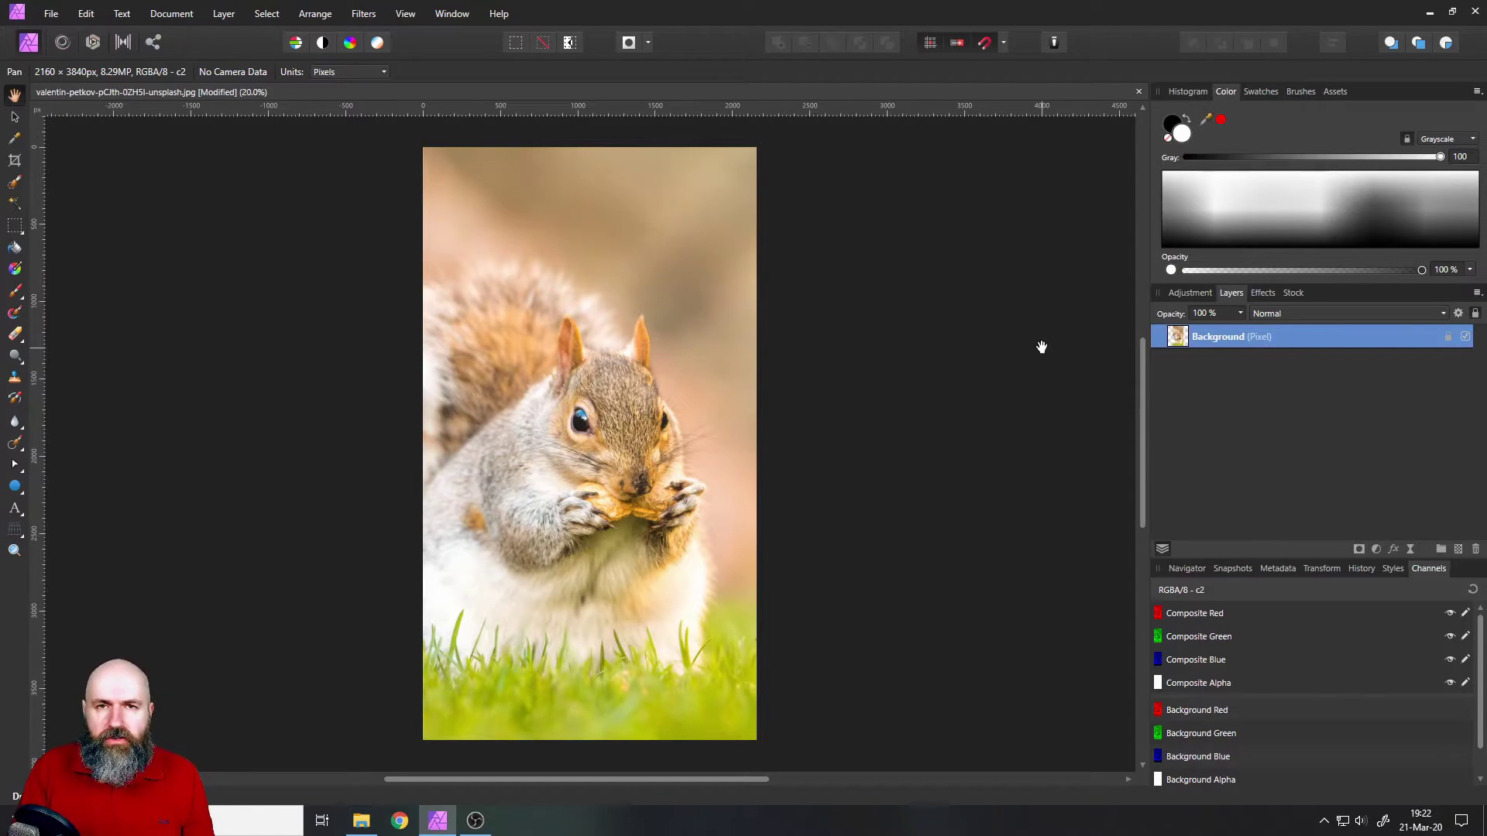
# Add a Levels adjustment layer above the Background and experiment with its gamma.
pyautogui.click(1375, 549)
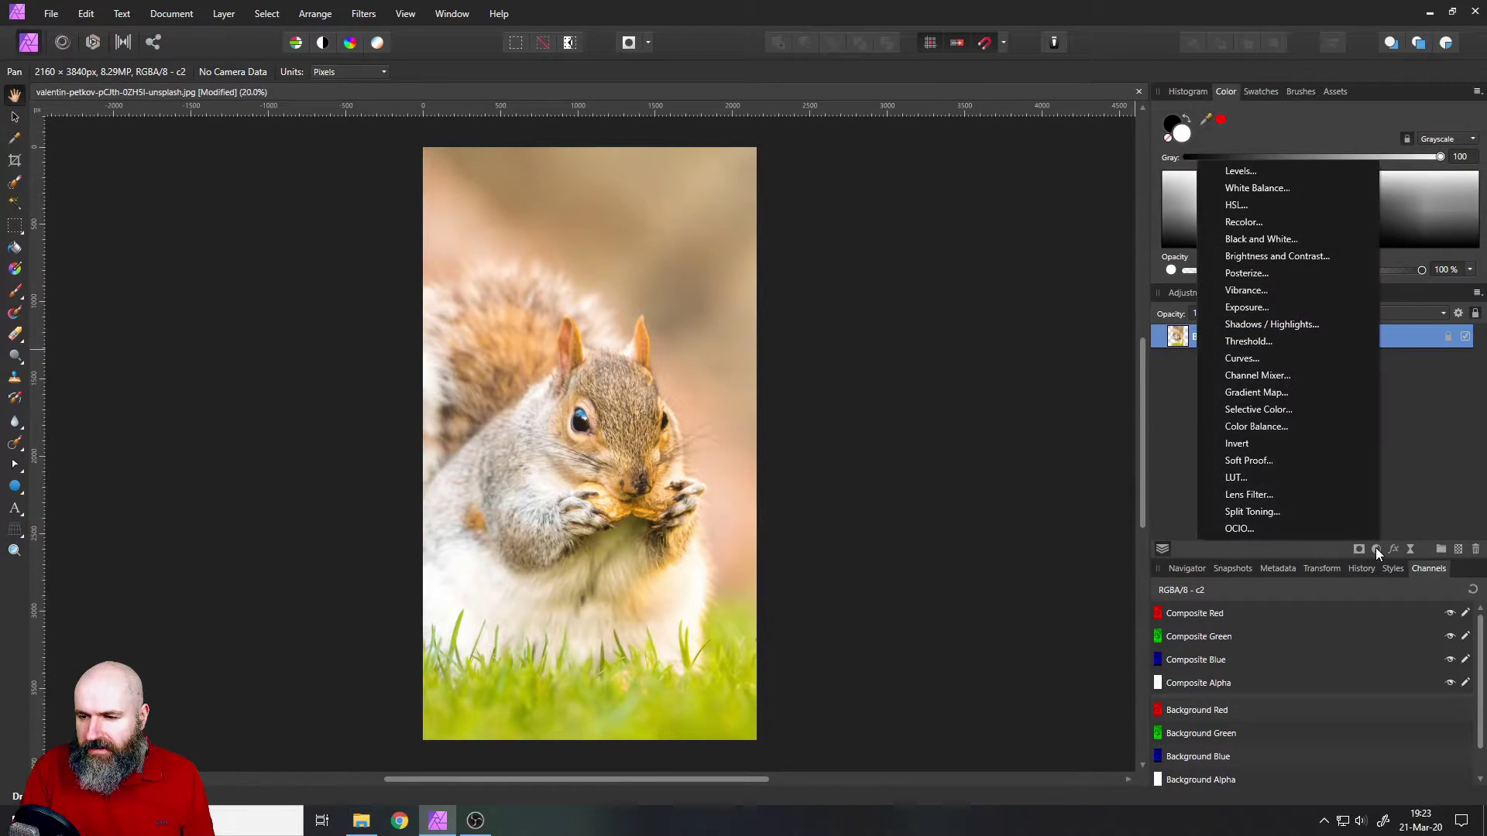
pyautogui.click(1262, 170)
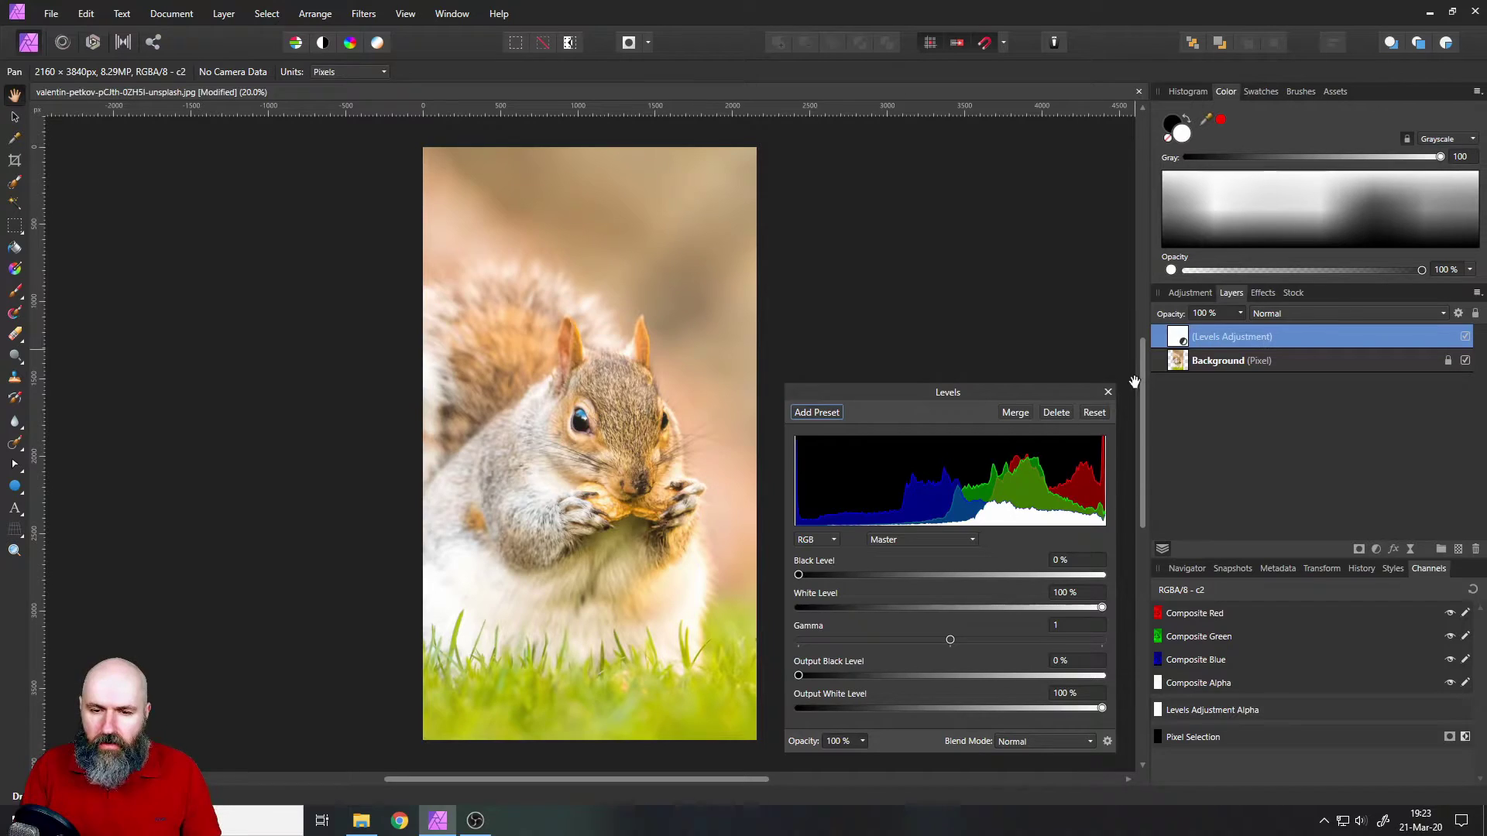
pyautogui.moveTo(951, 640)
pyautogui.mouseDown()
pyautogui.moveTo(854, 634)
pyautogui.moveTo(1073, 640)
pyautogui.moveTo(821, 638)
pyautogui.moveTo(1030, 649)
pyautogui.moveTo(858, 646)
pyautogui.moveTo(1028, 657)
pyautogui.moveTo(951, 658)
pyautogui.mouseUp()
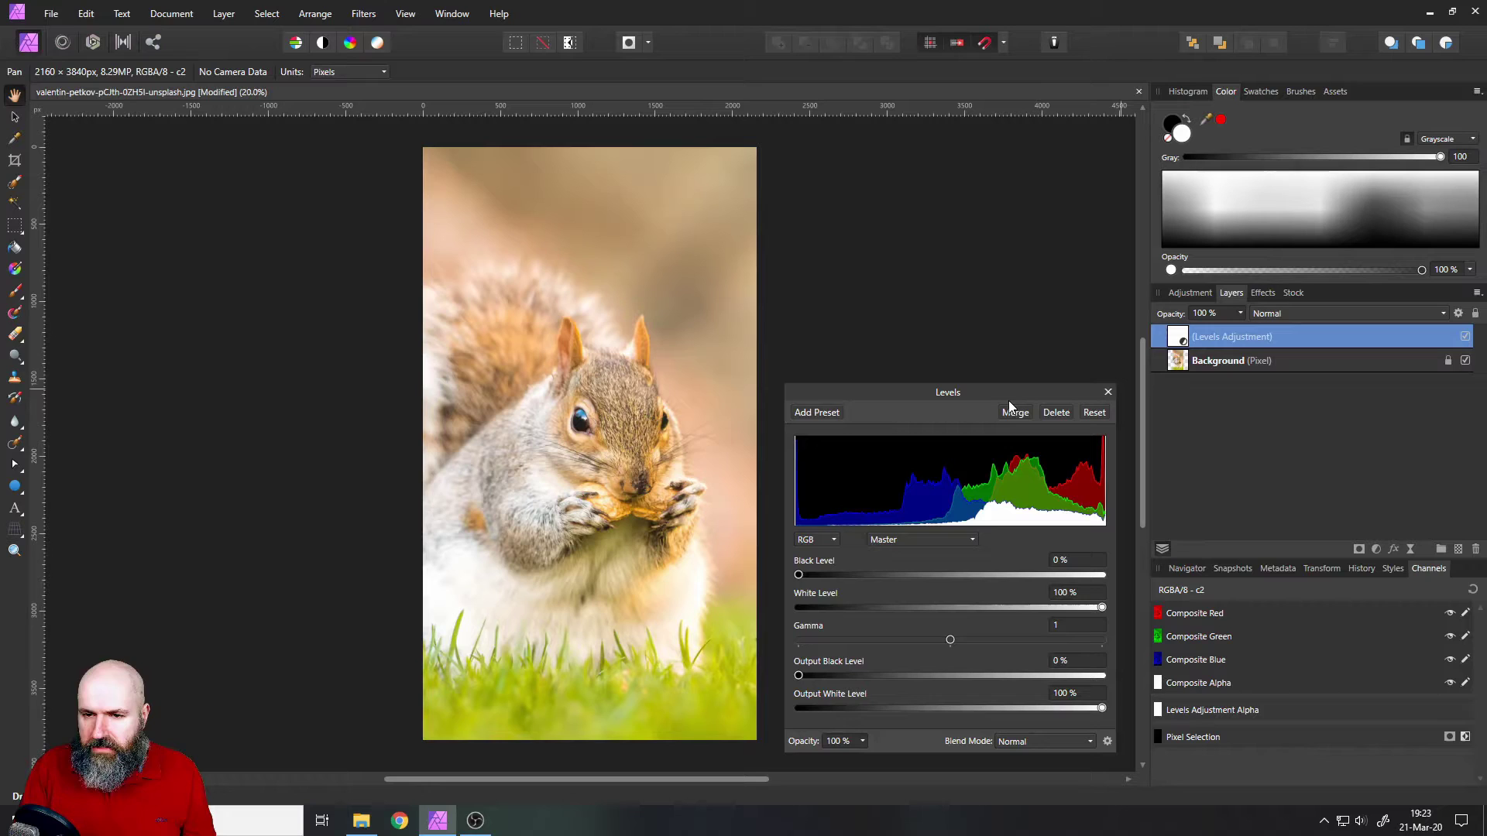
pyautogui.moveTo(999, 394); pyautogui.dragTo(981, 318)
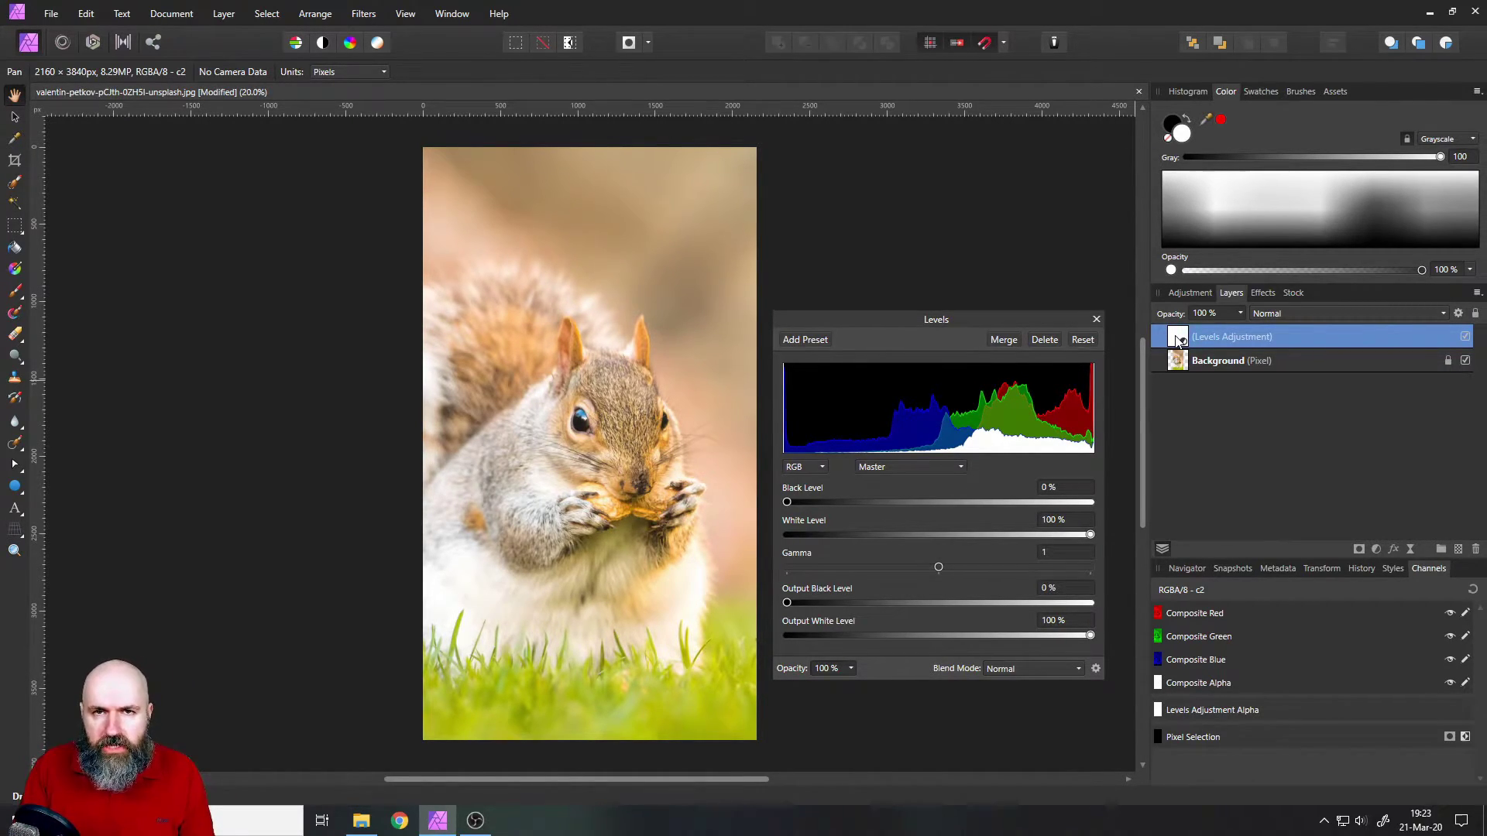
# Group the Levels adjustment, draw a tall ellipse over the squirrel, and nest it inside Levels.
pyautogui.hotkey('ctrl', 'g')
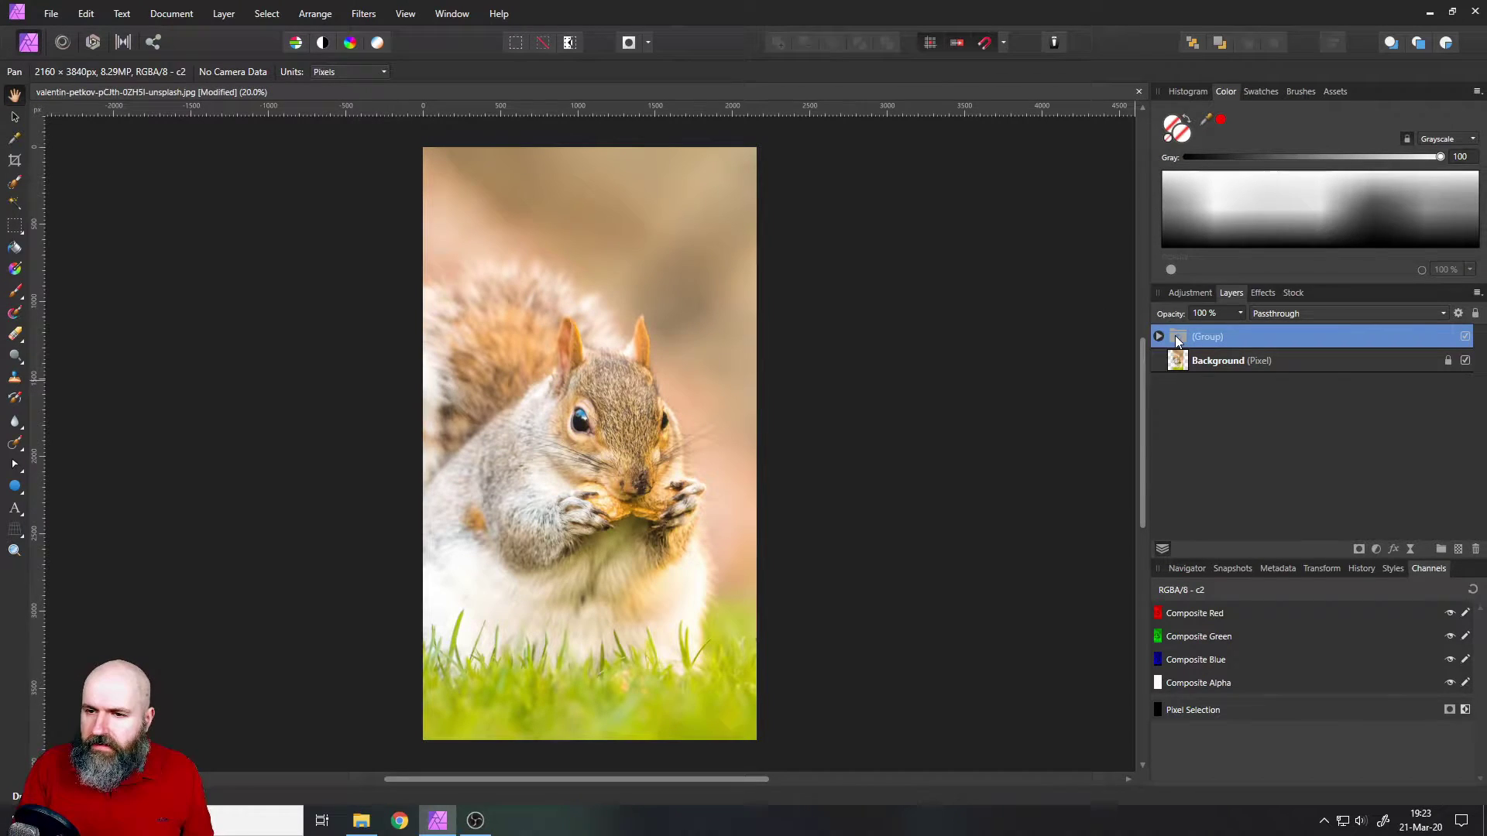
pyautogui.click(1159, 336)
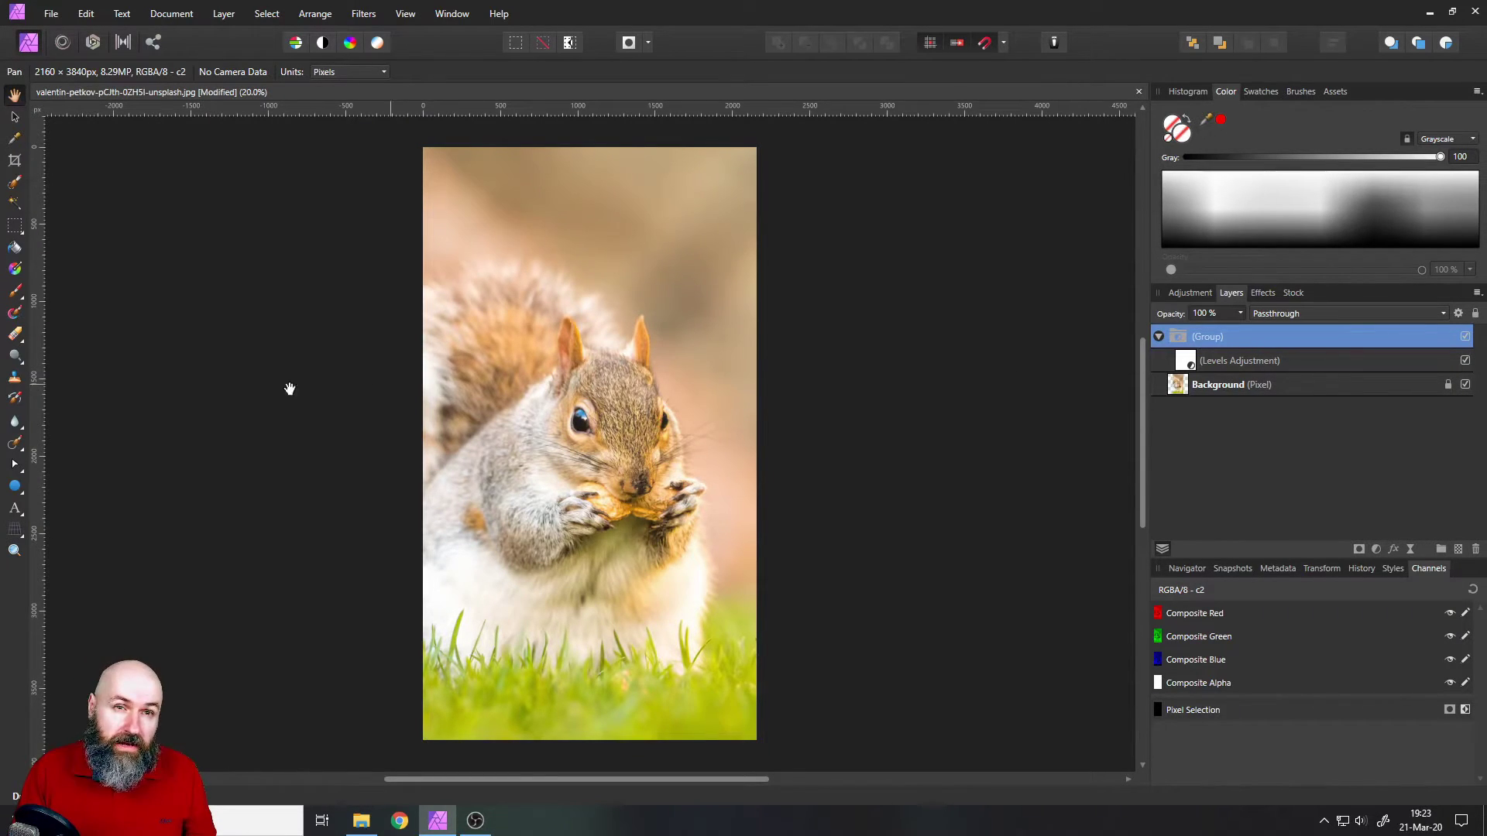
pyautogui.click(18, 490)
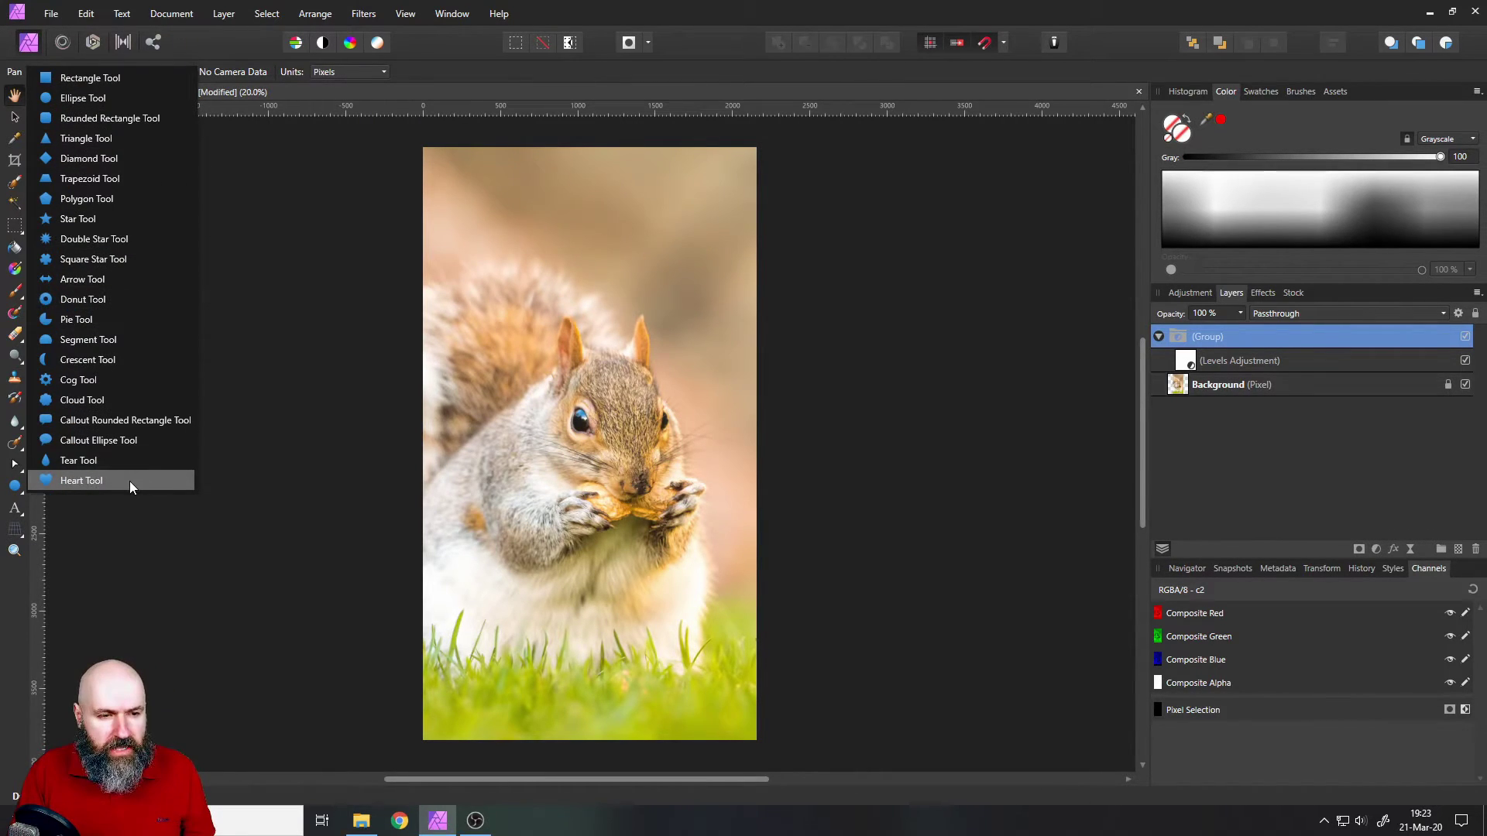
pyautogui.click(109, 98)
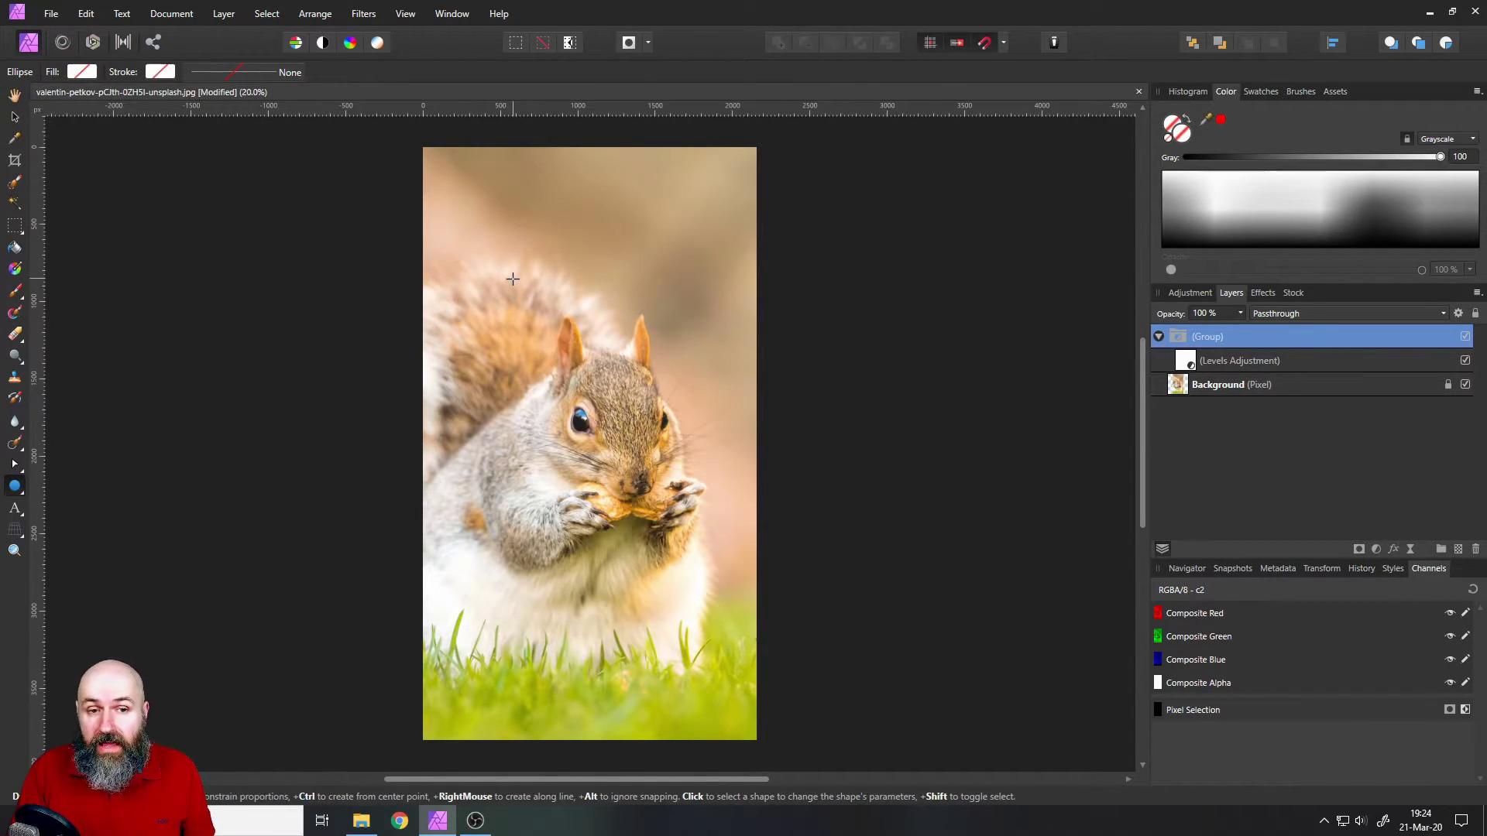
pyautogui.moveTo(513, 281); pyautogui.dragTo(738, 633)
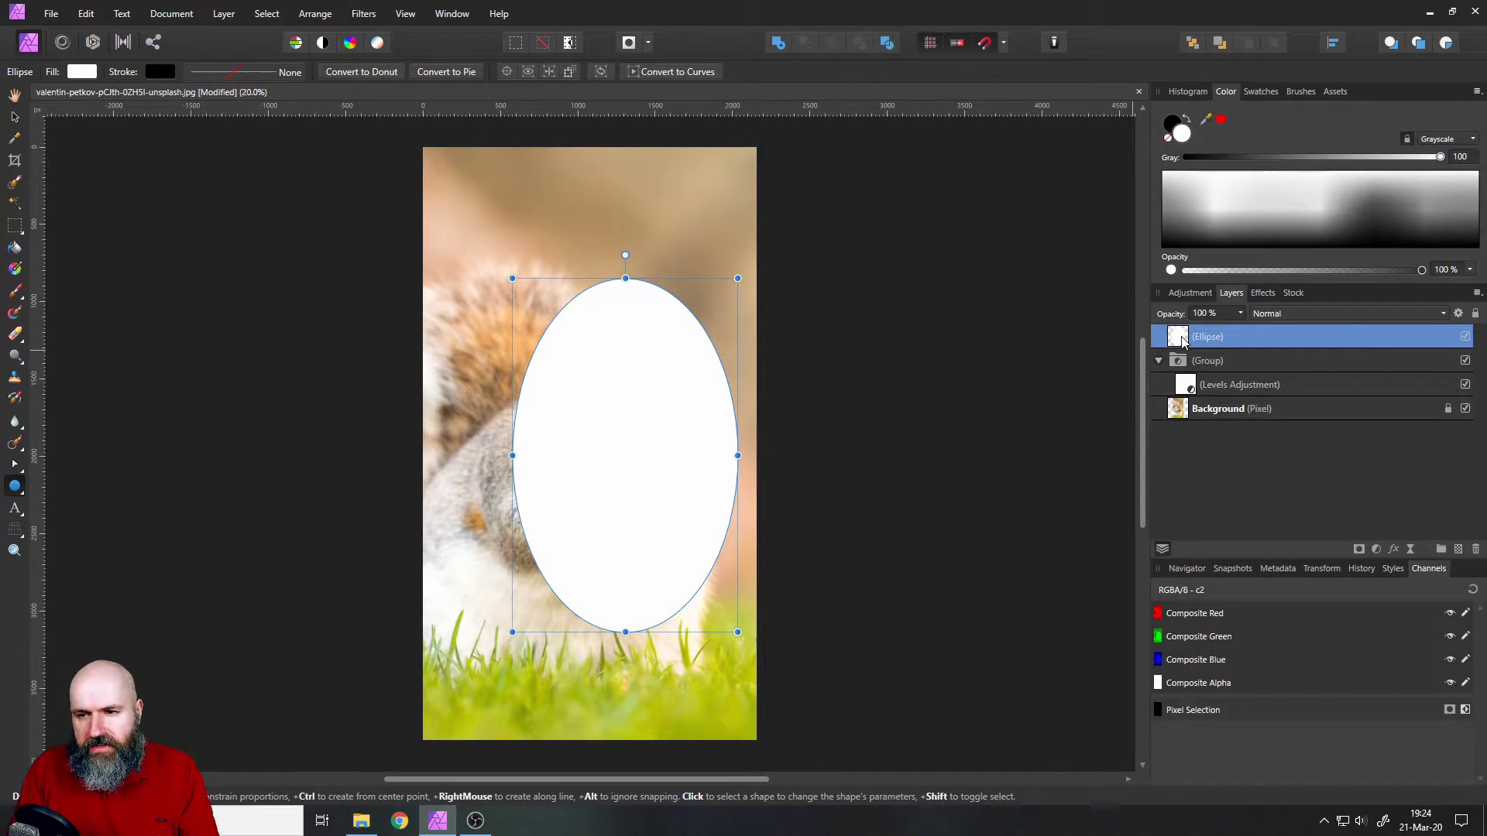
pyautogui.moveTo(1182, 342)
pyautogui.mouseDown()
pyautogui.moveTo(1186, 400)
pyautogui.moveTo(1187, 365)
pyautogui.mouseUp()
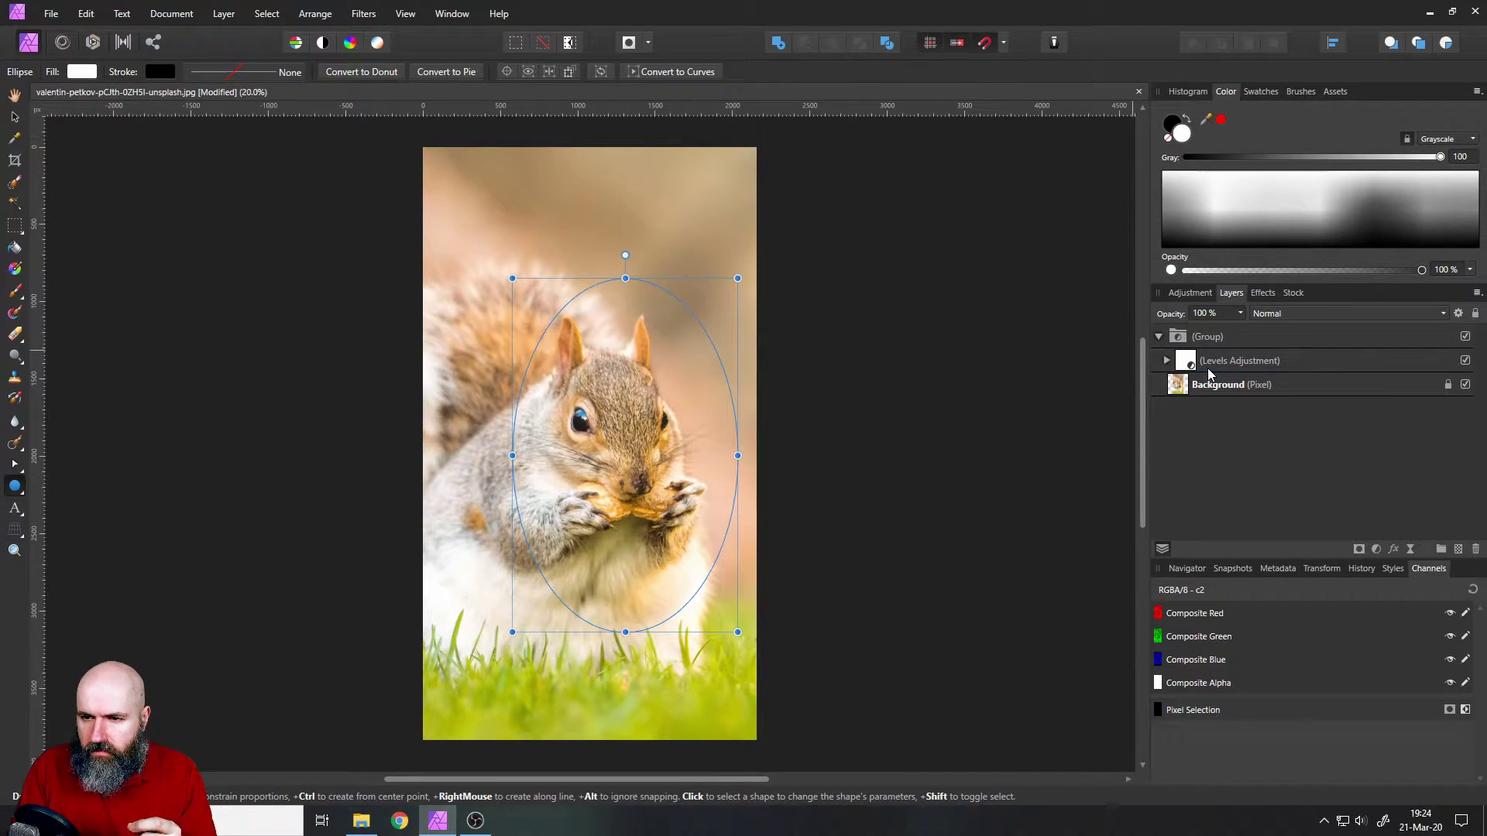
# Move the ellipse out of Levels Adjustment and place it beneath Levels in the group.
pyautogui.click(1165, 360)
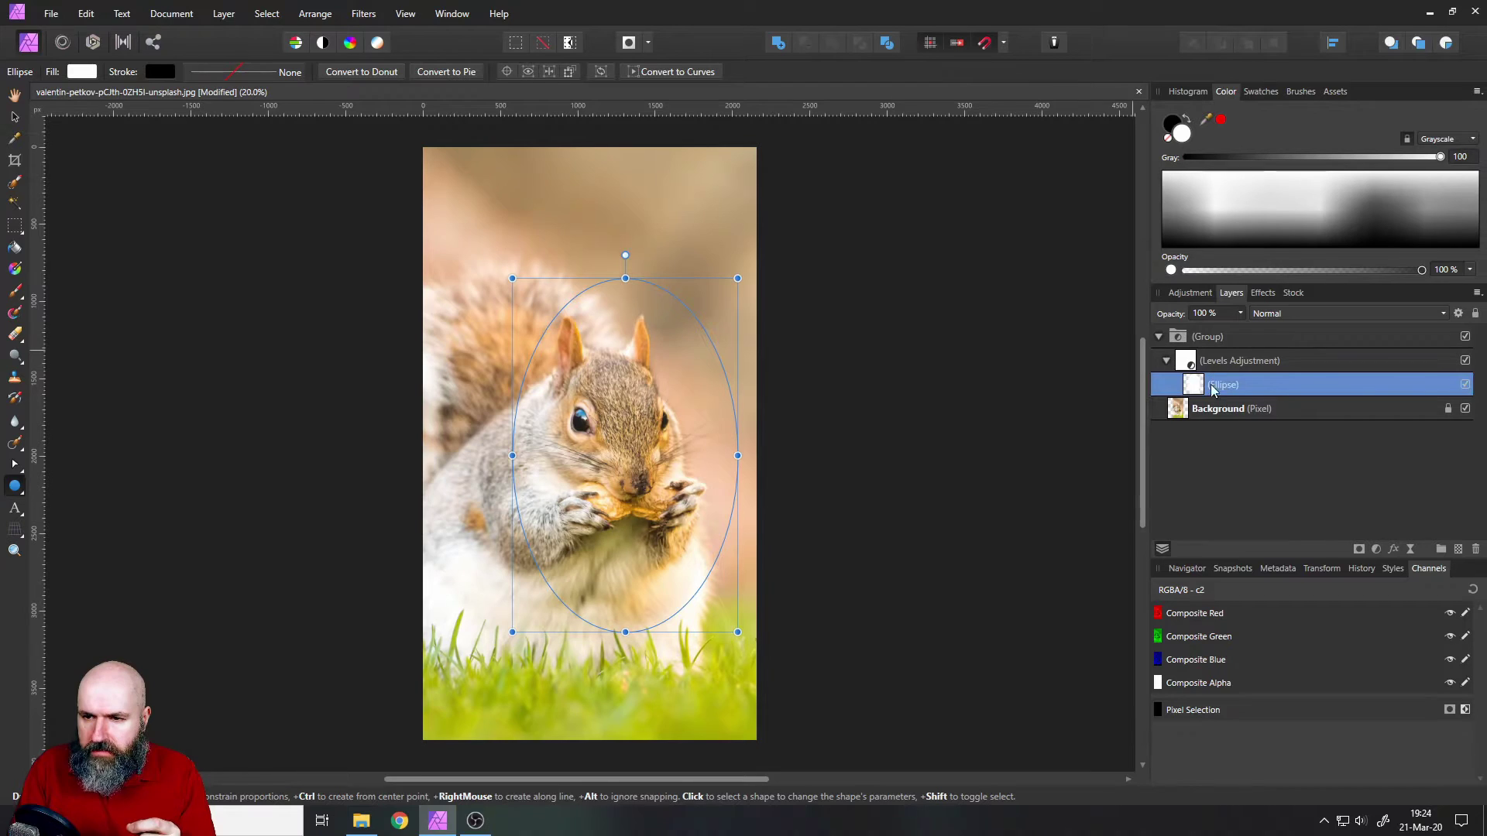
pyautogui.click(1166, 361)
pyautogui.click(1166, 361)
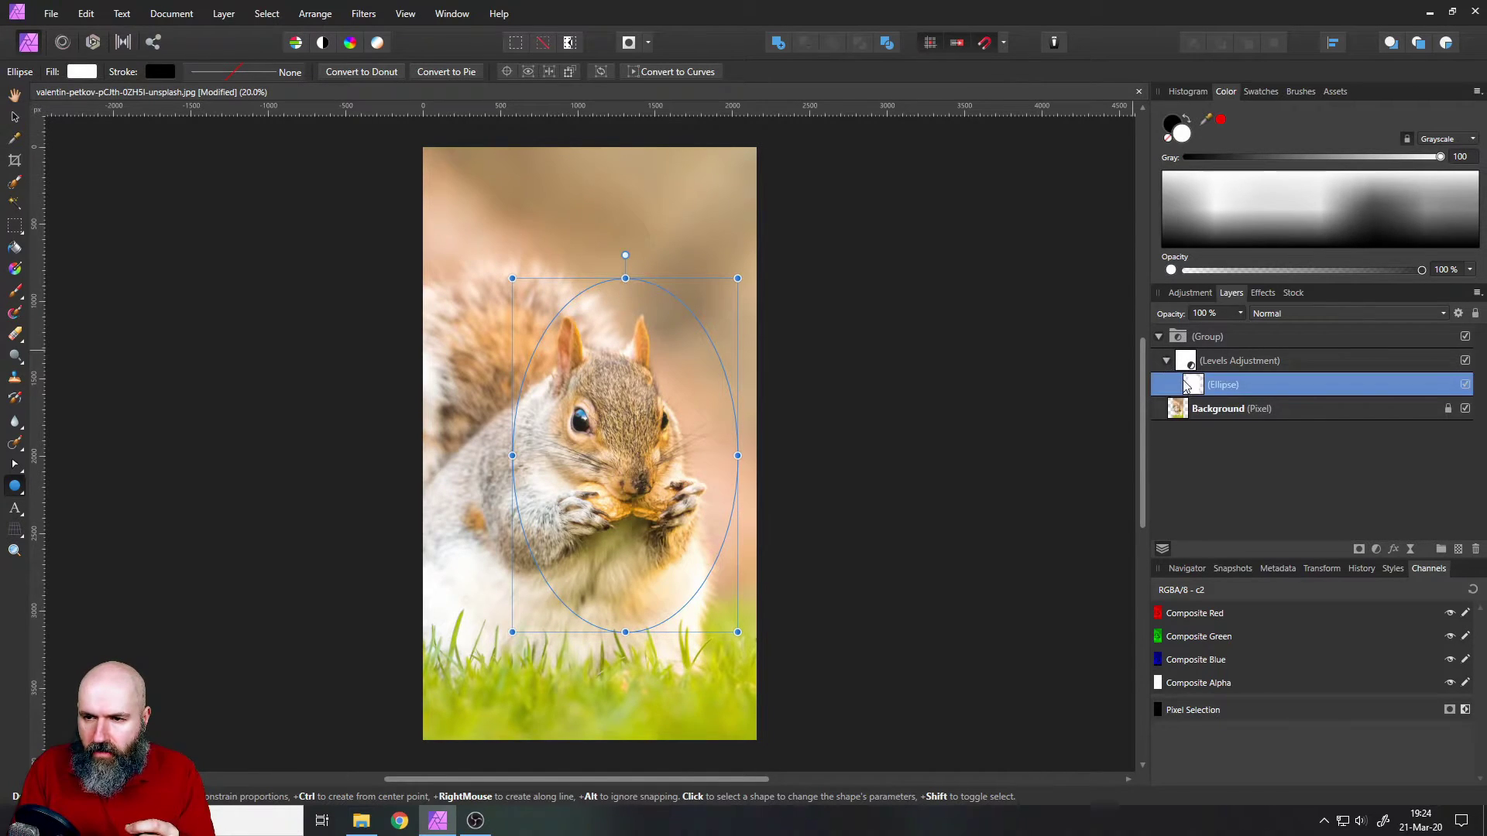
pyautogui.moveTo(1195, 378); pyautogui.dragTo(1193, 353)
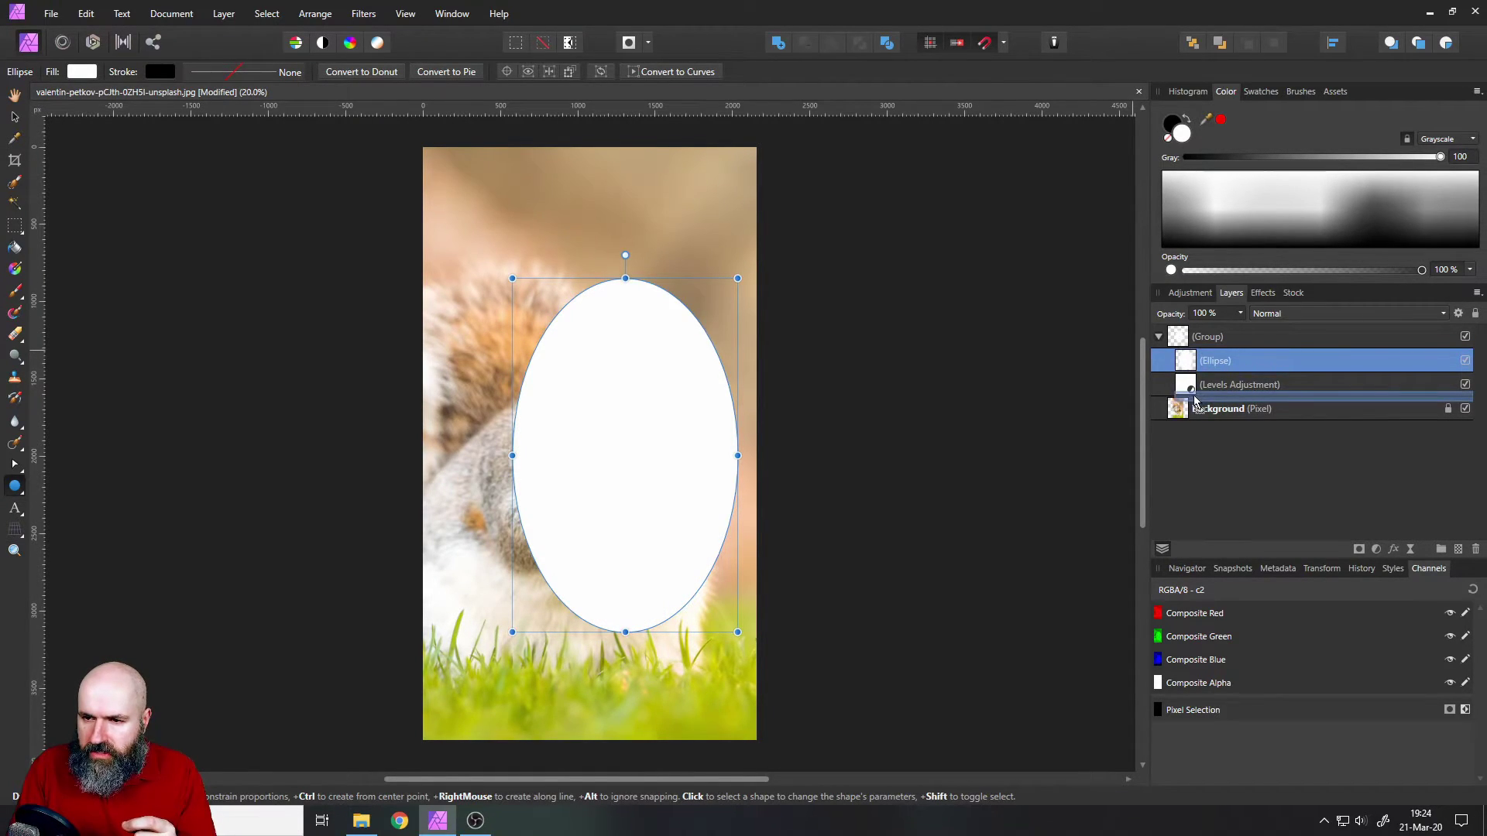
pyautogui.hotkey('ctrl', '[')
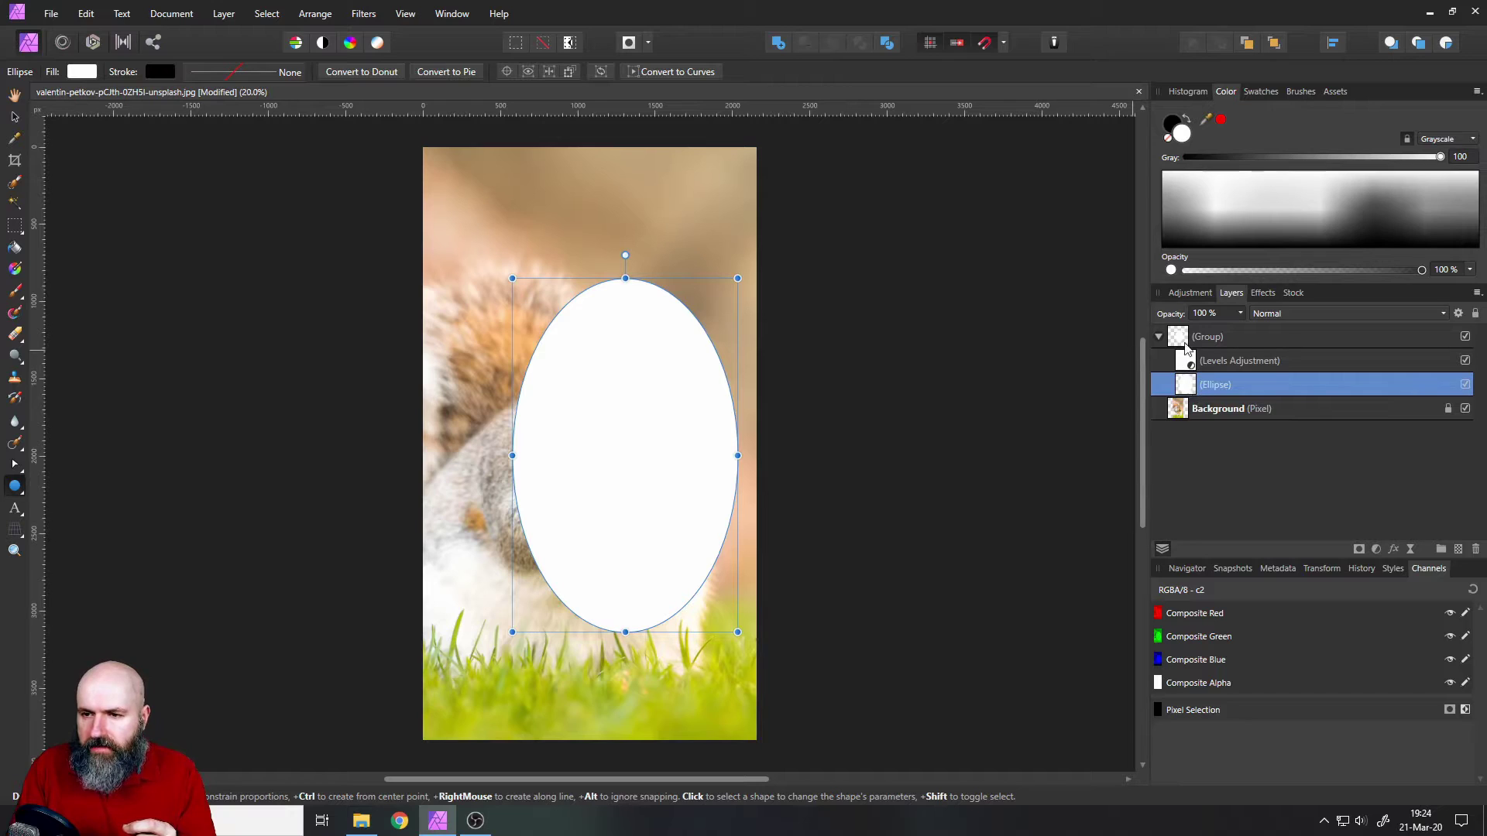
# Set the ellipse's blend mode to Erase and reopen the Levels settings.
pyautogui.click(1275, 317)
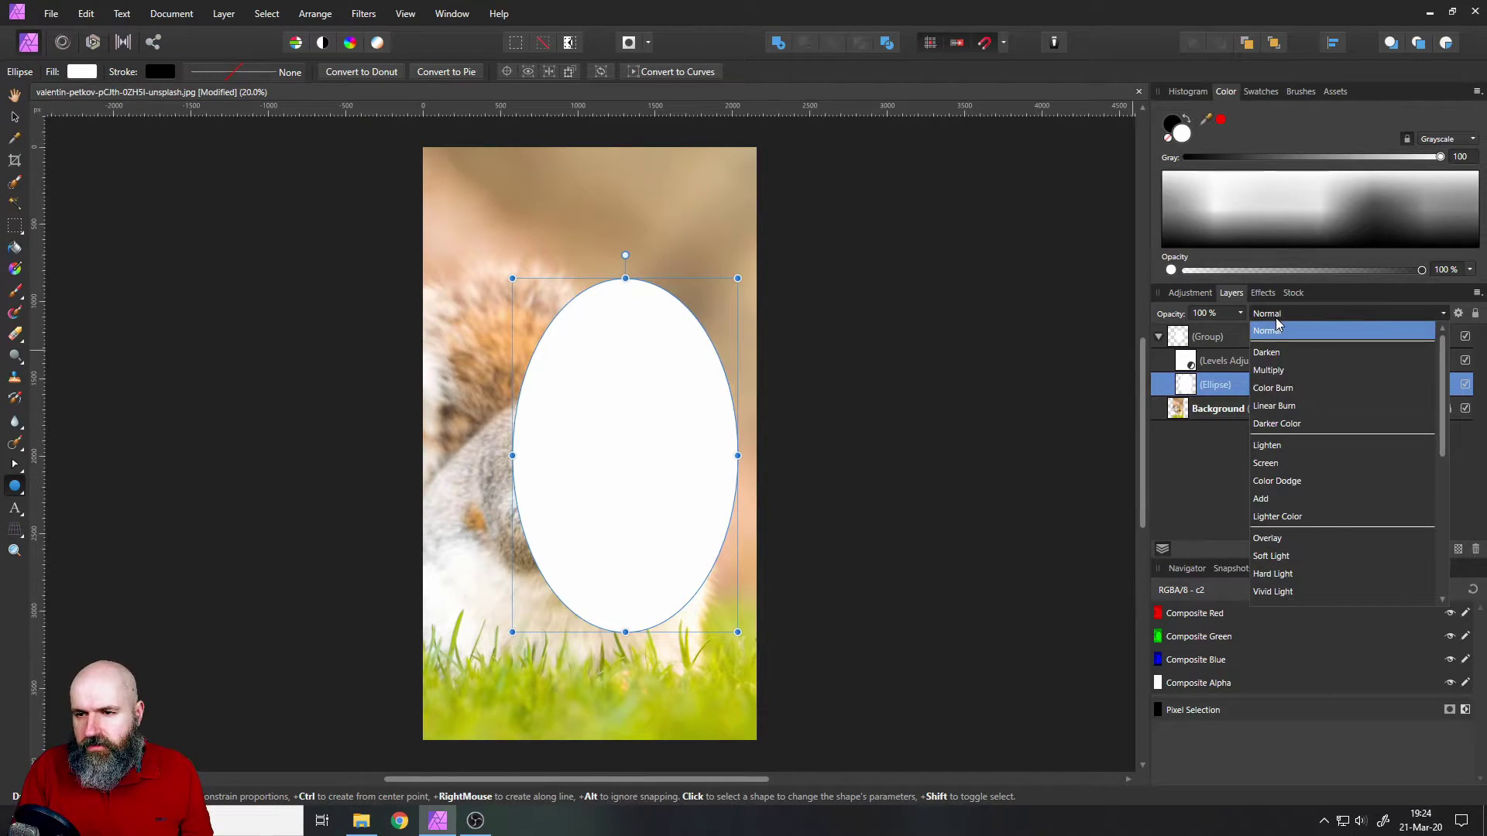
pyautogui.click(1285, 596)
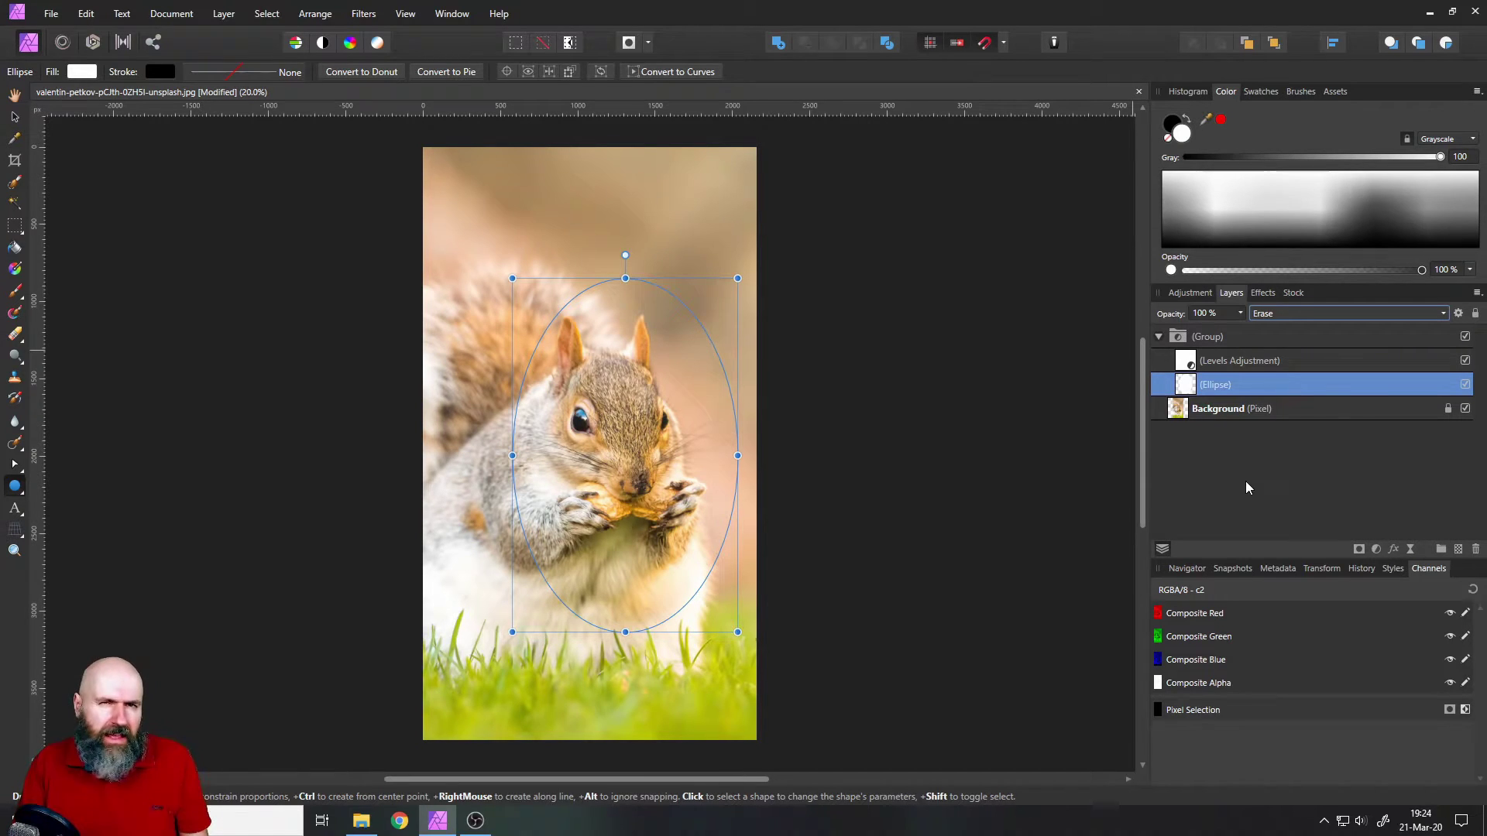
pyautogui.doubleClick(1188, 368)
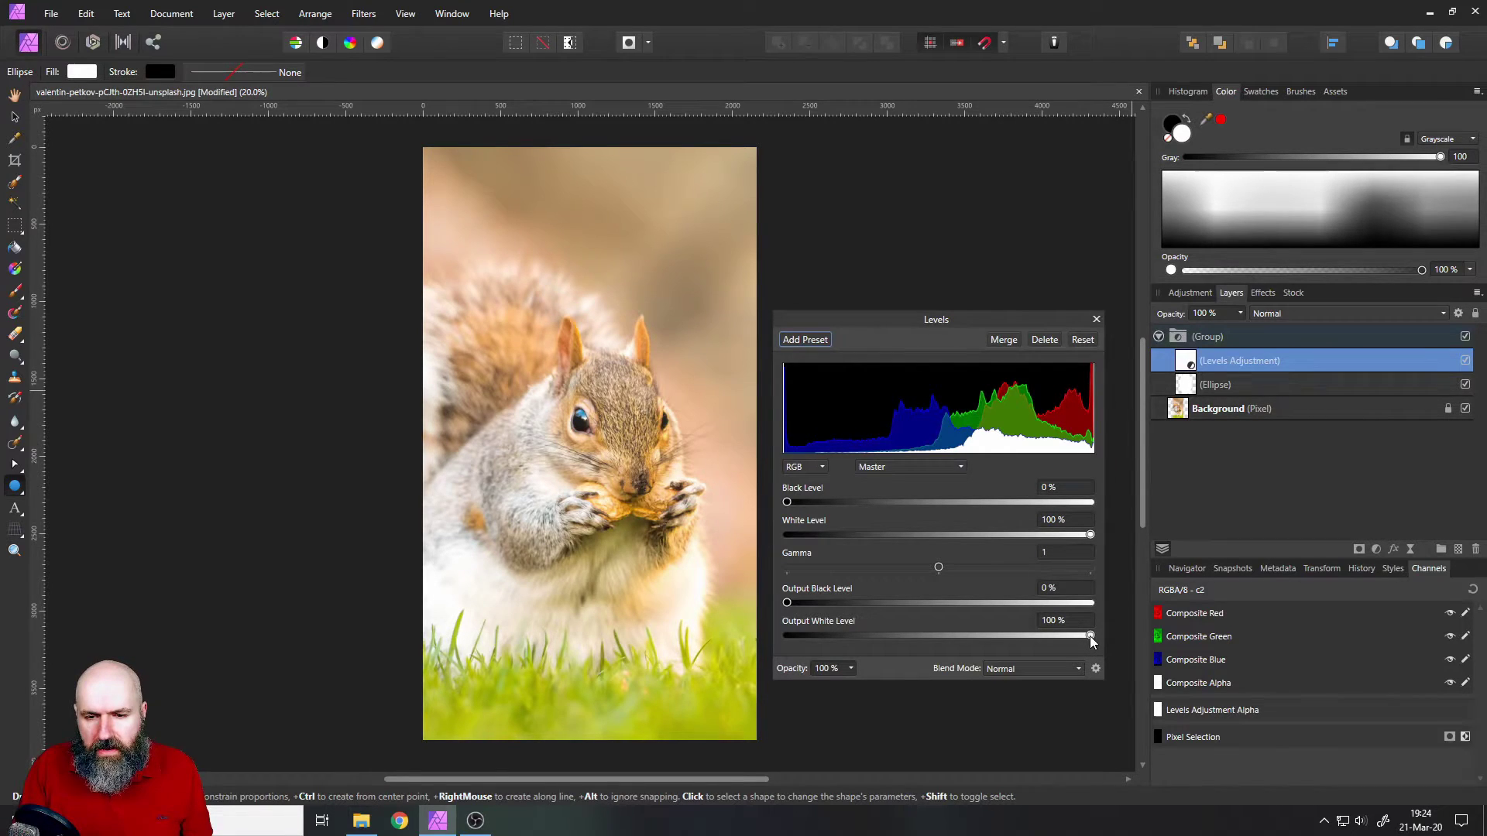
# Lower the Levels Output White Level to 50% to dim everything outside the oval.
pyautogui.moveTo(1092, 641); pyautogui.dragTo(939, 640)
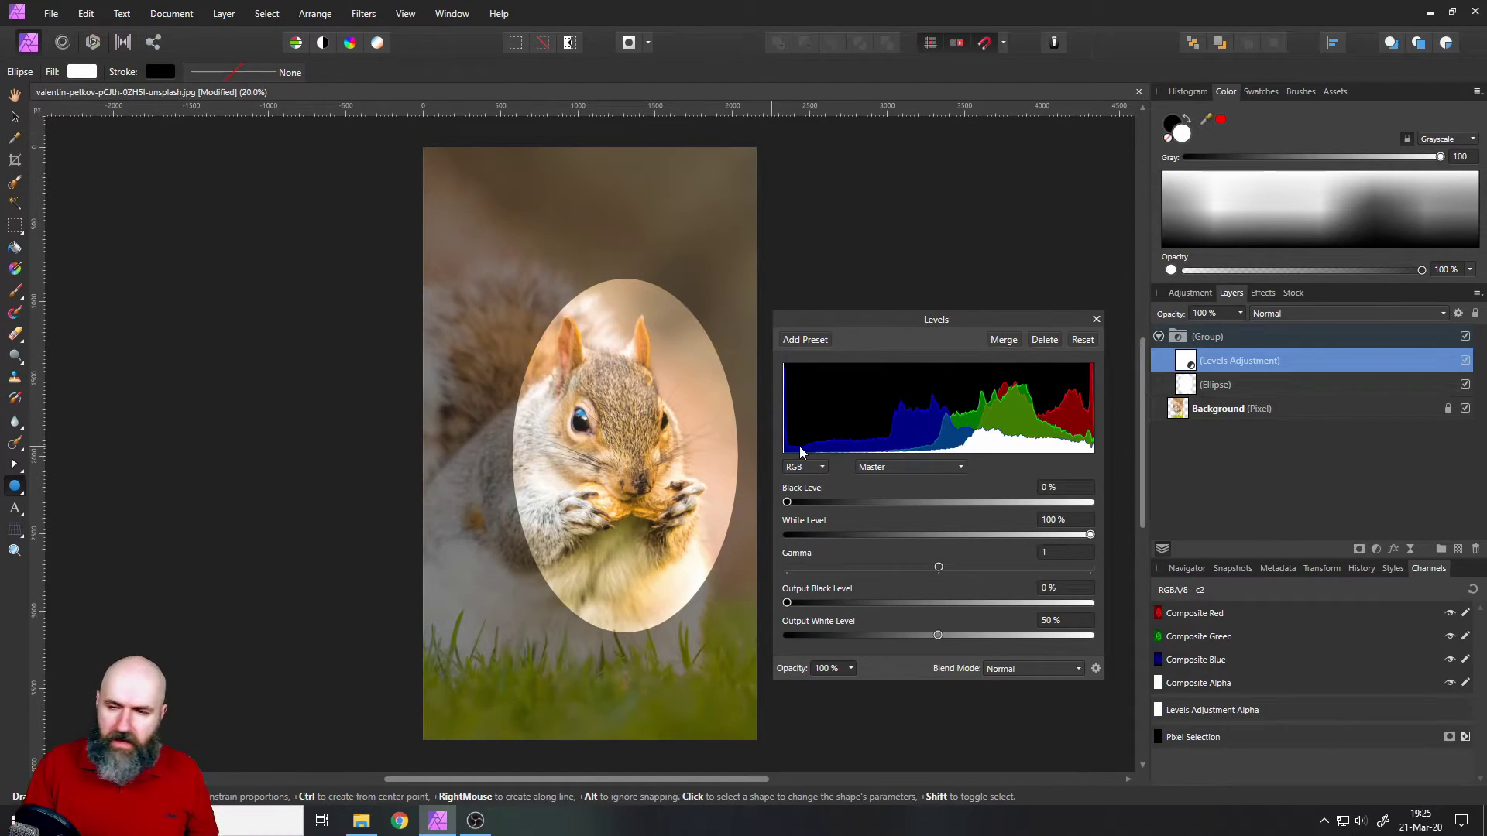
# Select the ellipse, then move and resize it upright to frame the squirrel's head and body.
pyautogui.press('v')
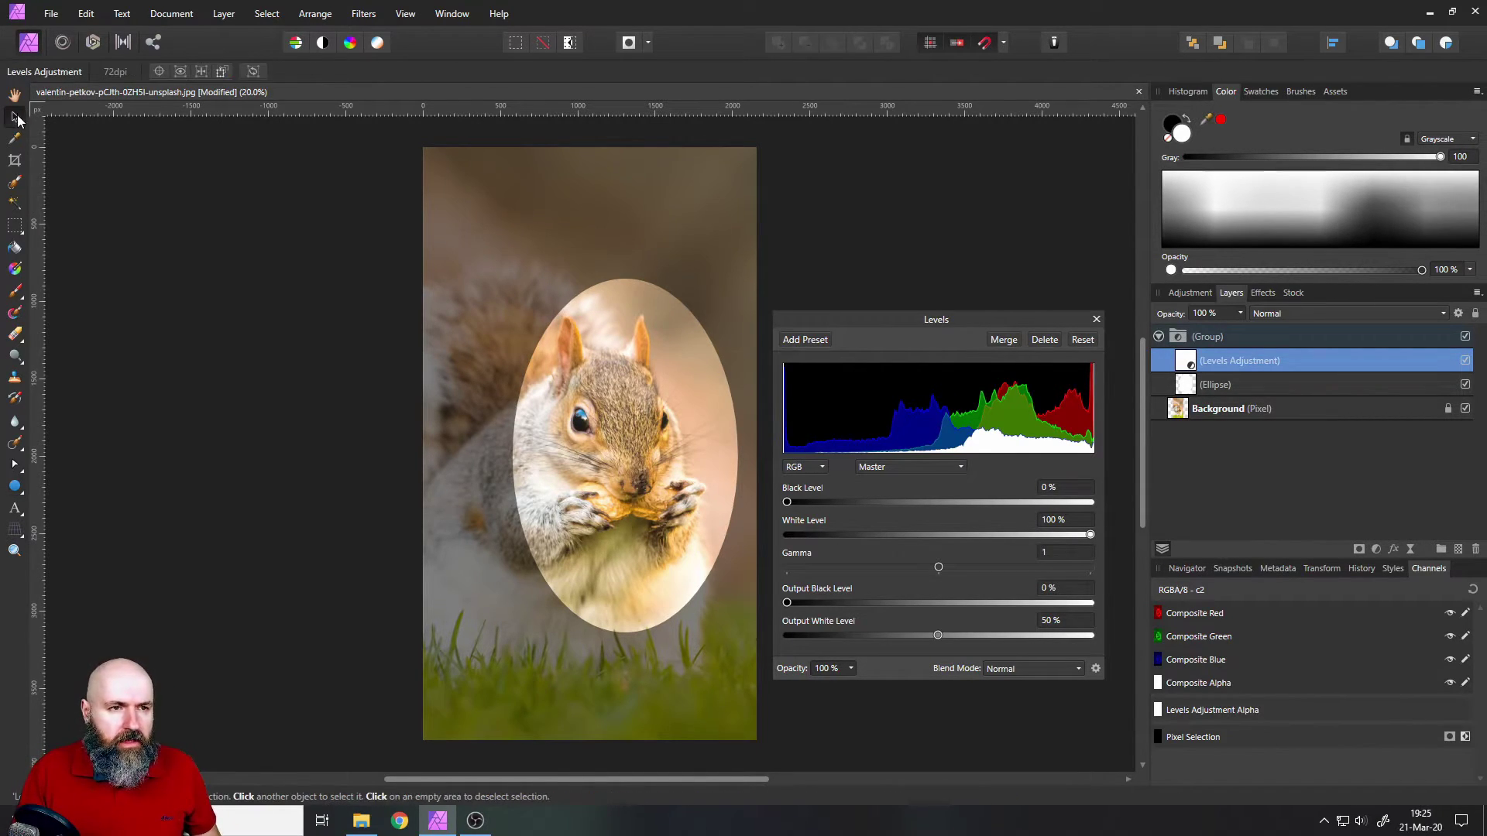
pyautogui.click(1216, 385)
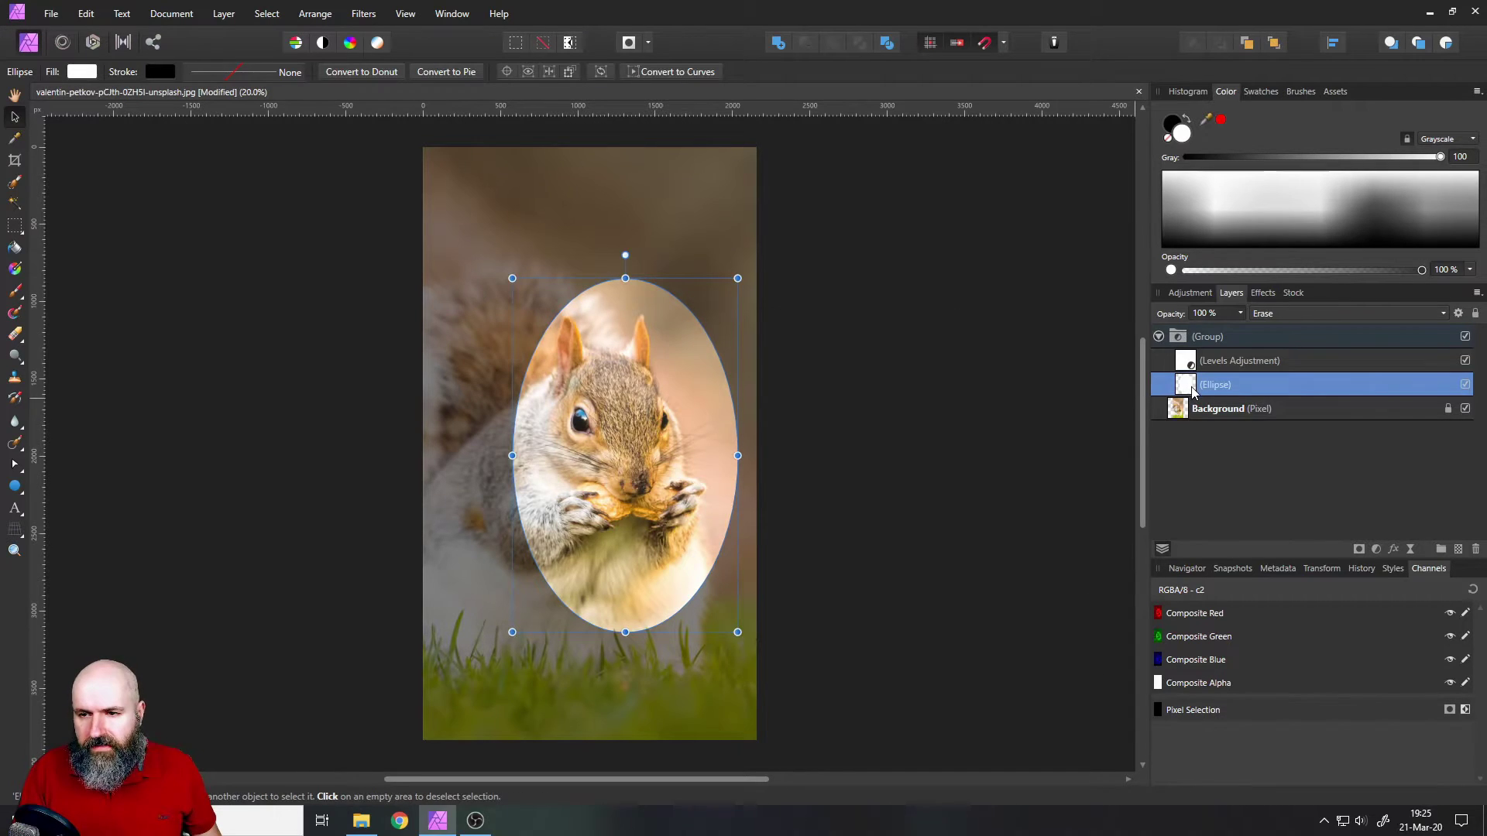
pyautogui.moveTo(614, 463)
pyautogui.mouseDown()
pyautogui.moveTo(507, 322)
pyautogui.moveTo(563, 491)
pyautogui.moveTo(602, 480)
pyautogui.mouseUp()
pyautogui.moveTo(612, 276)
pyautogui.mouseDown()
pyautogui.moveTo(809, 363)
pyautogui.moveTo(628, 276)
pyautogui.mouseUp()
pyautogui.doubleClick(627, 276)
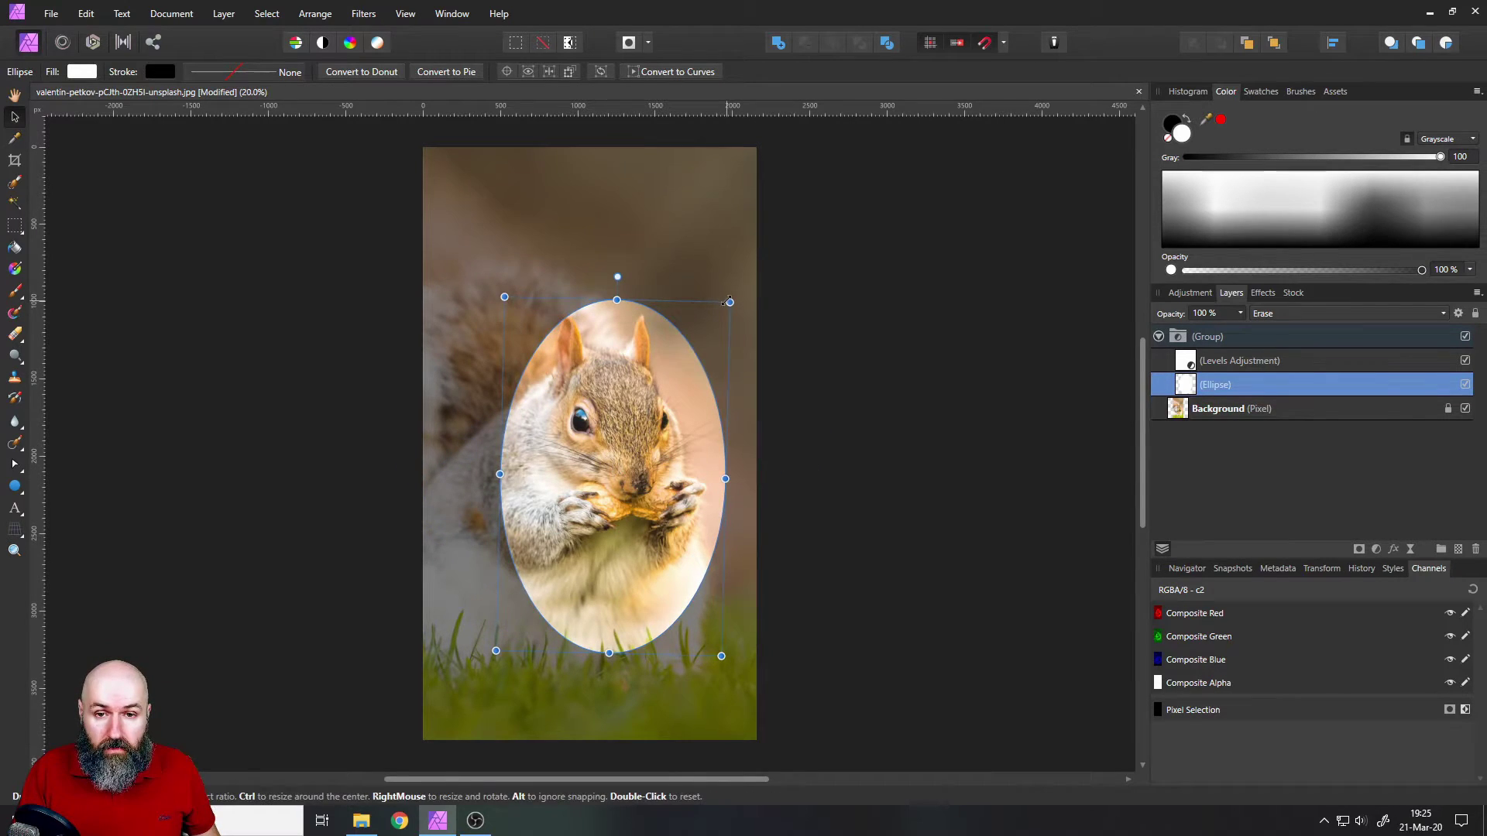
pyautogui.moveTo(723, 299); pyautogui.dragTo(702, 258)
pyautogui.moveTo(644, 358)
pyautogui.mouseDown()
pyautogui.moveTo(649, 399)
pyautogui.moveTo(593, 346)
pyautogui.moveTo(644, 367)
pyautogui.mouseUp()
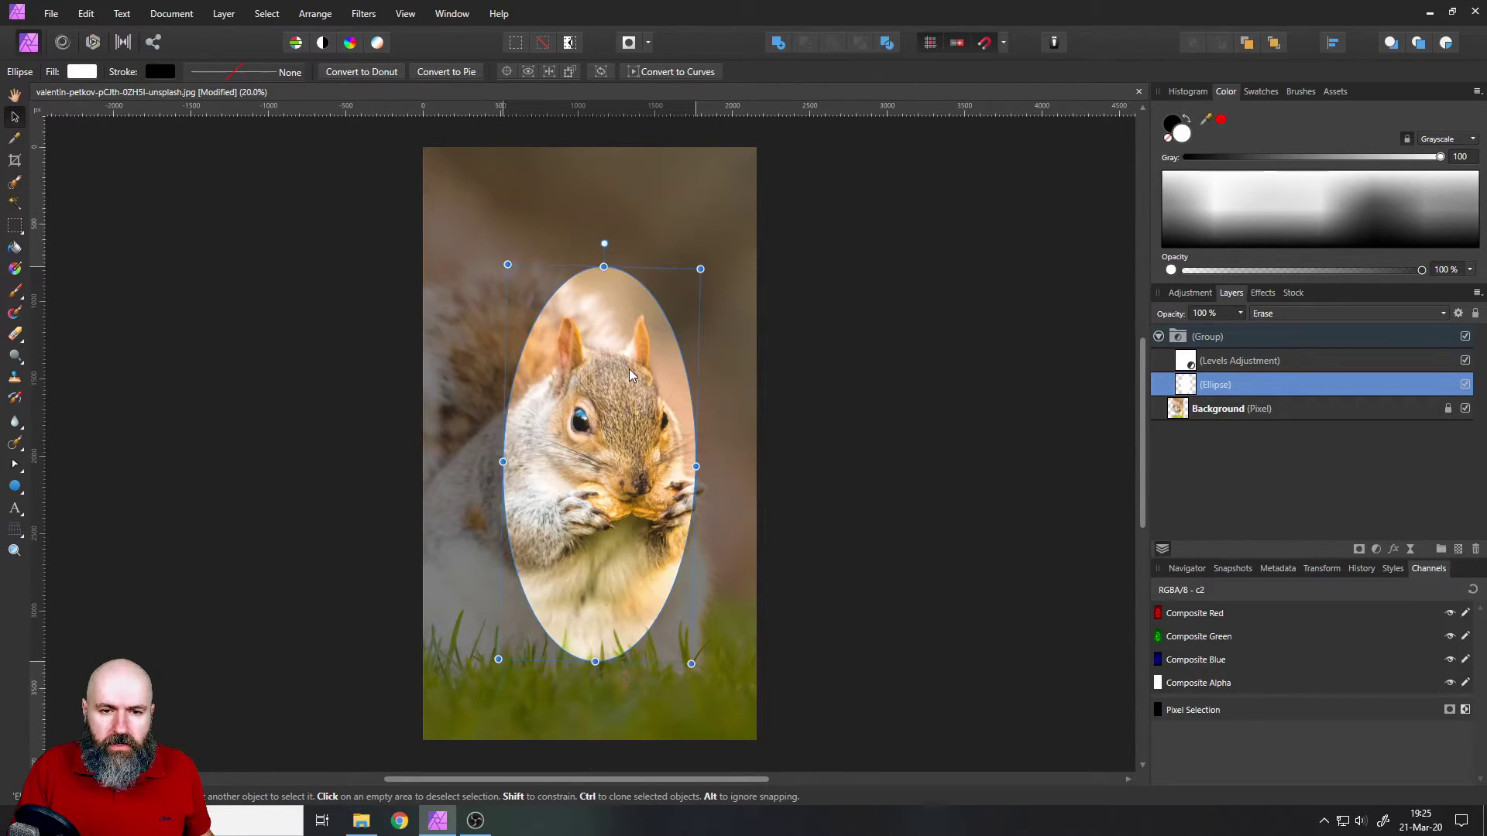
pyautogui.moveTo(602, 242); pyautogui.dragTo(596, 243)
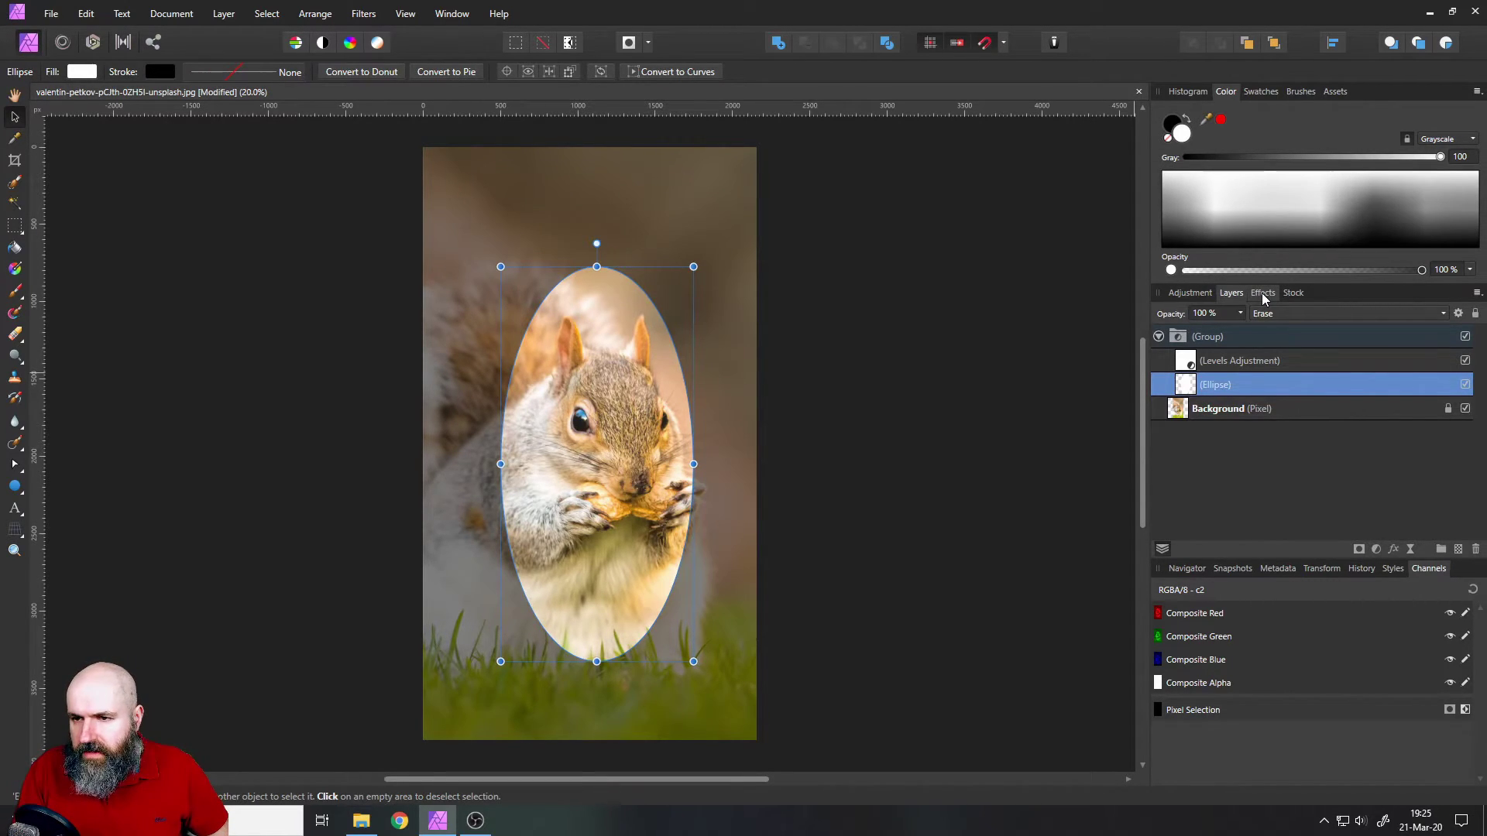
# Add a Gaussian Blur effect to the ellipse, first at 100 px, then at 150 px radius.
pyautogui.click(1262, 293)
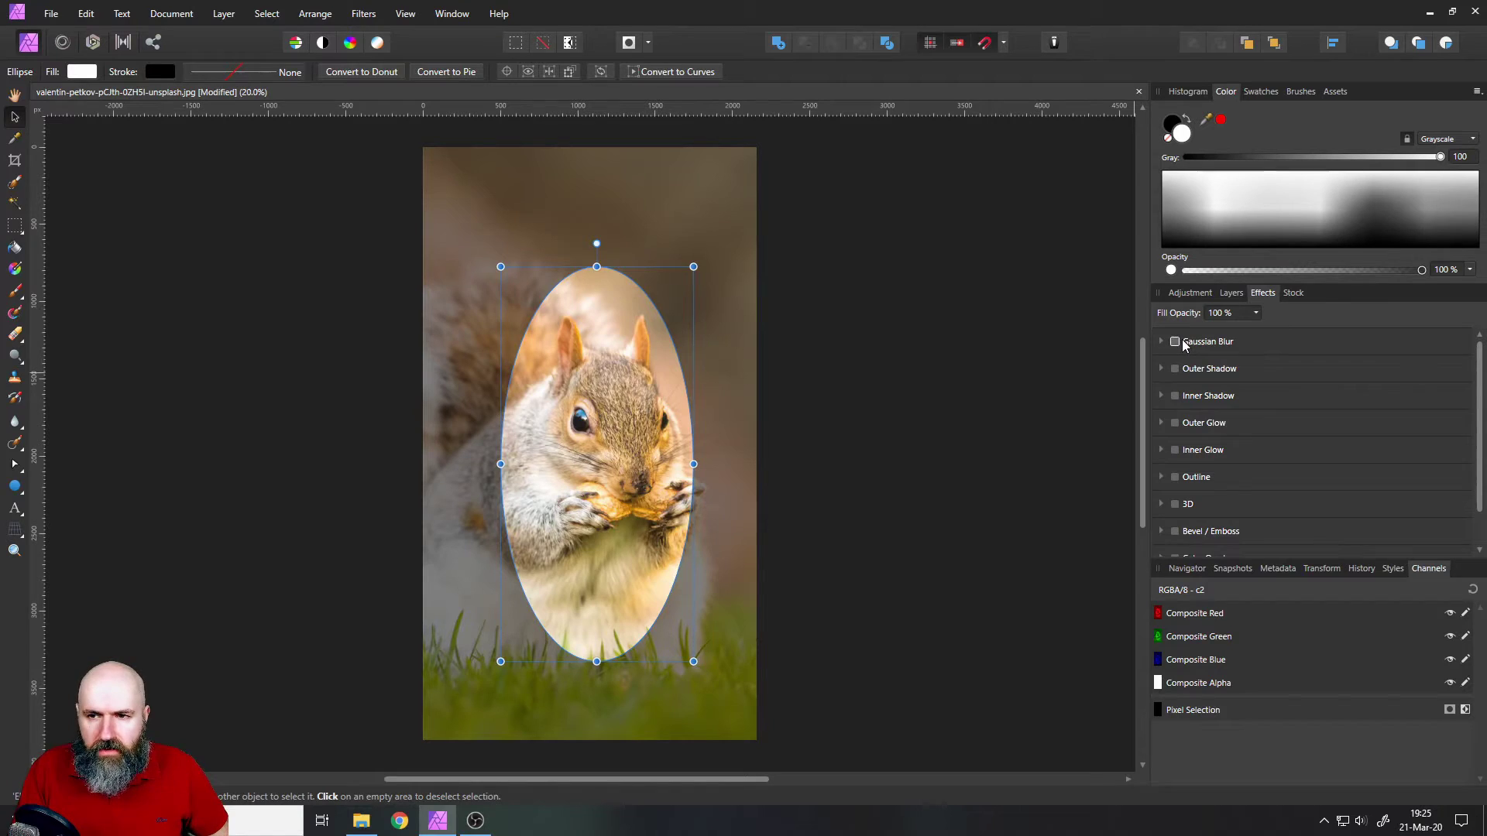
pyautogui.click(1176, 341)
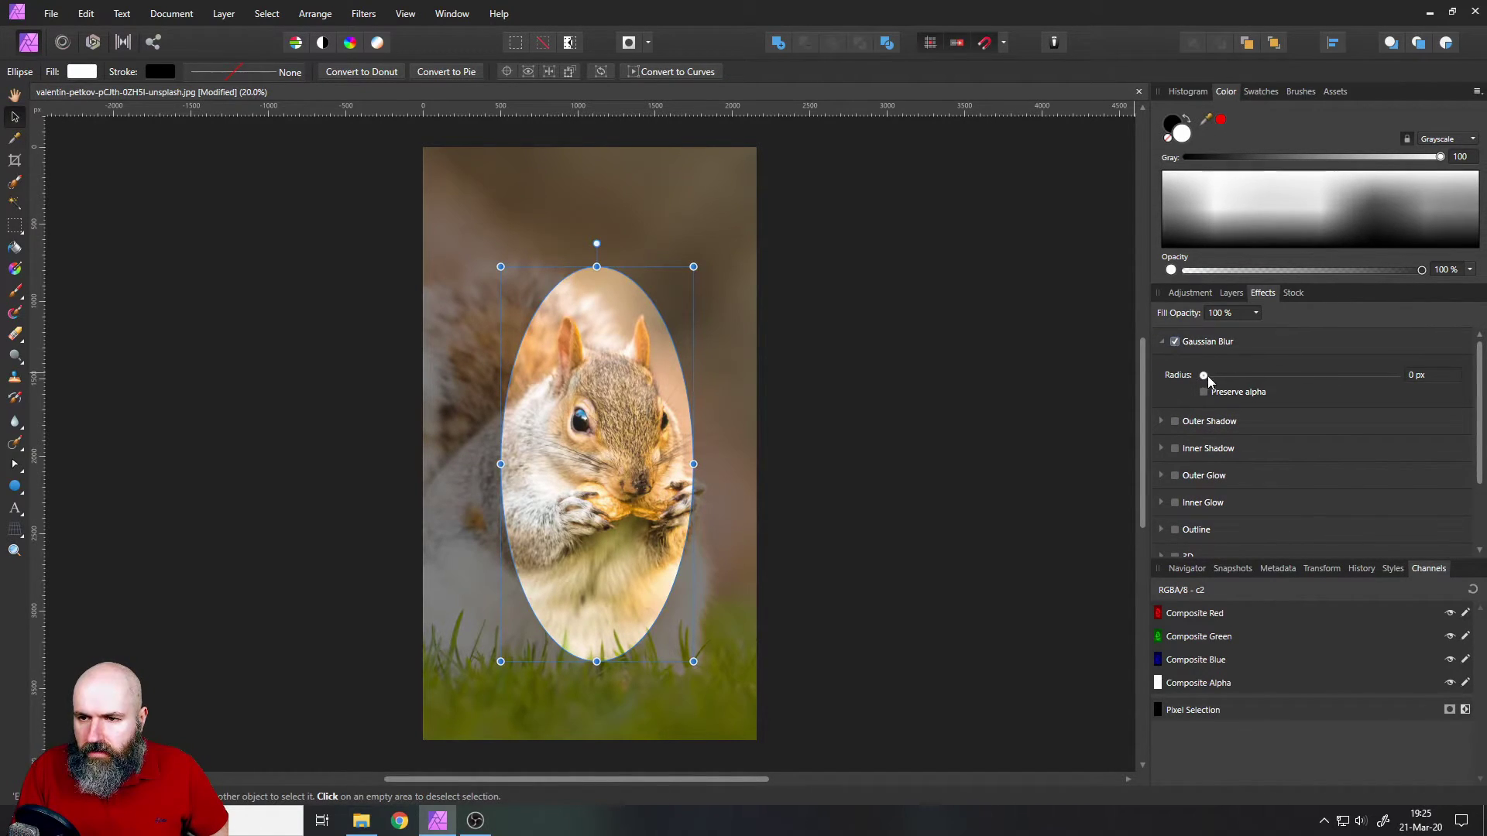
pyautogui.moveTo(1204, 375); pyautogui.dragTo(1430, 386)
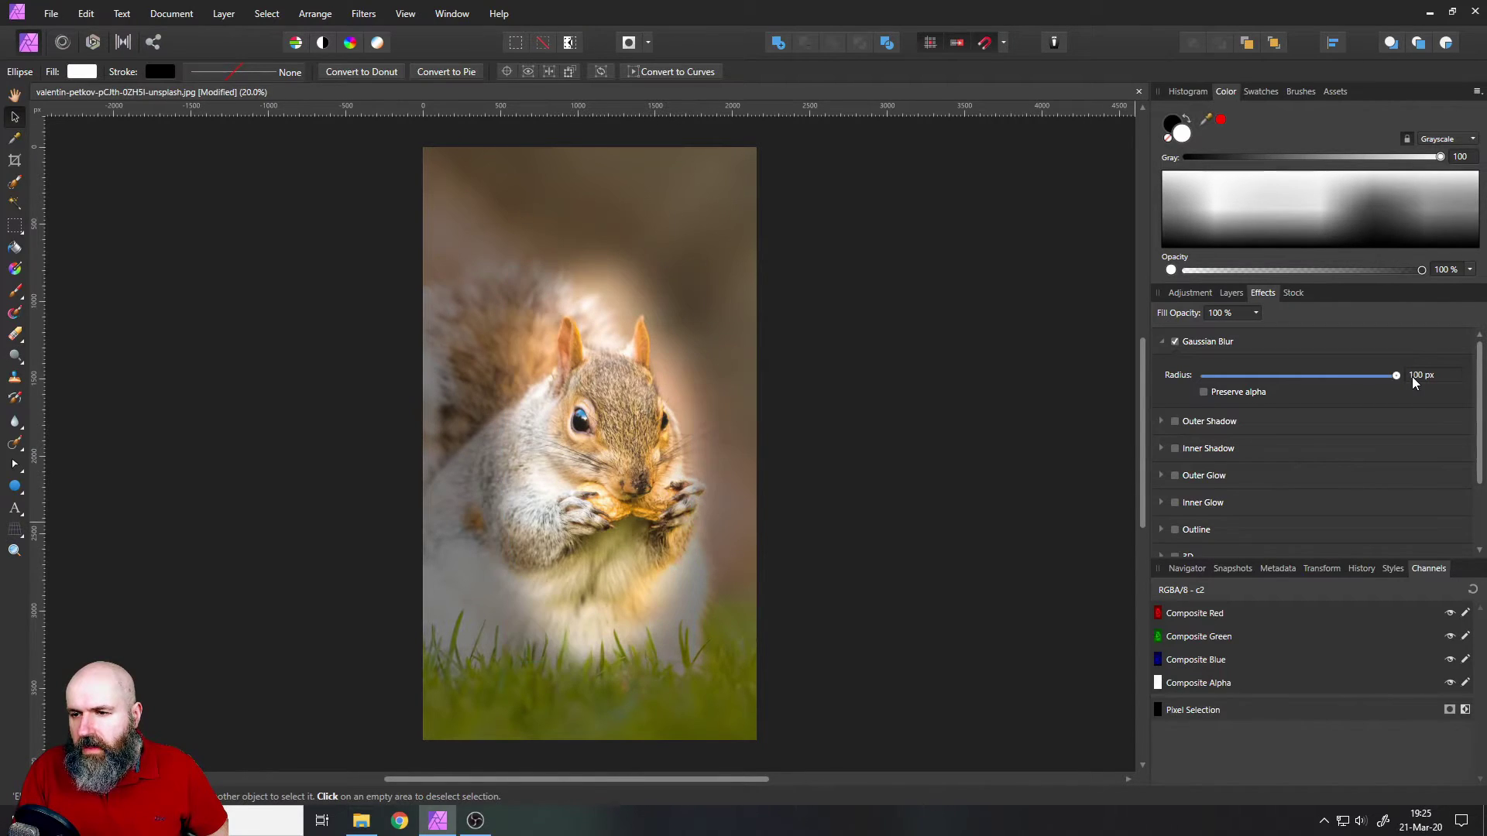
pyautogui.click(1438, 376)
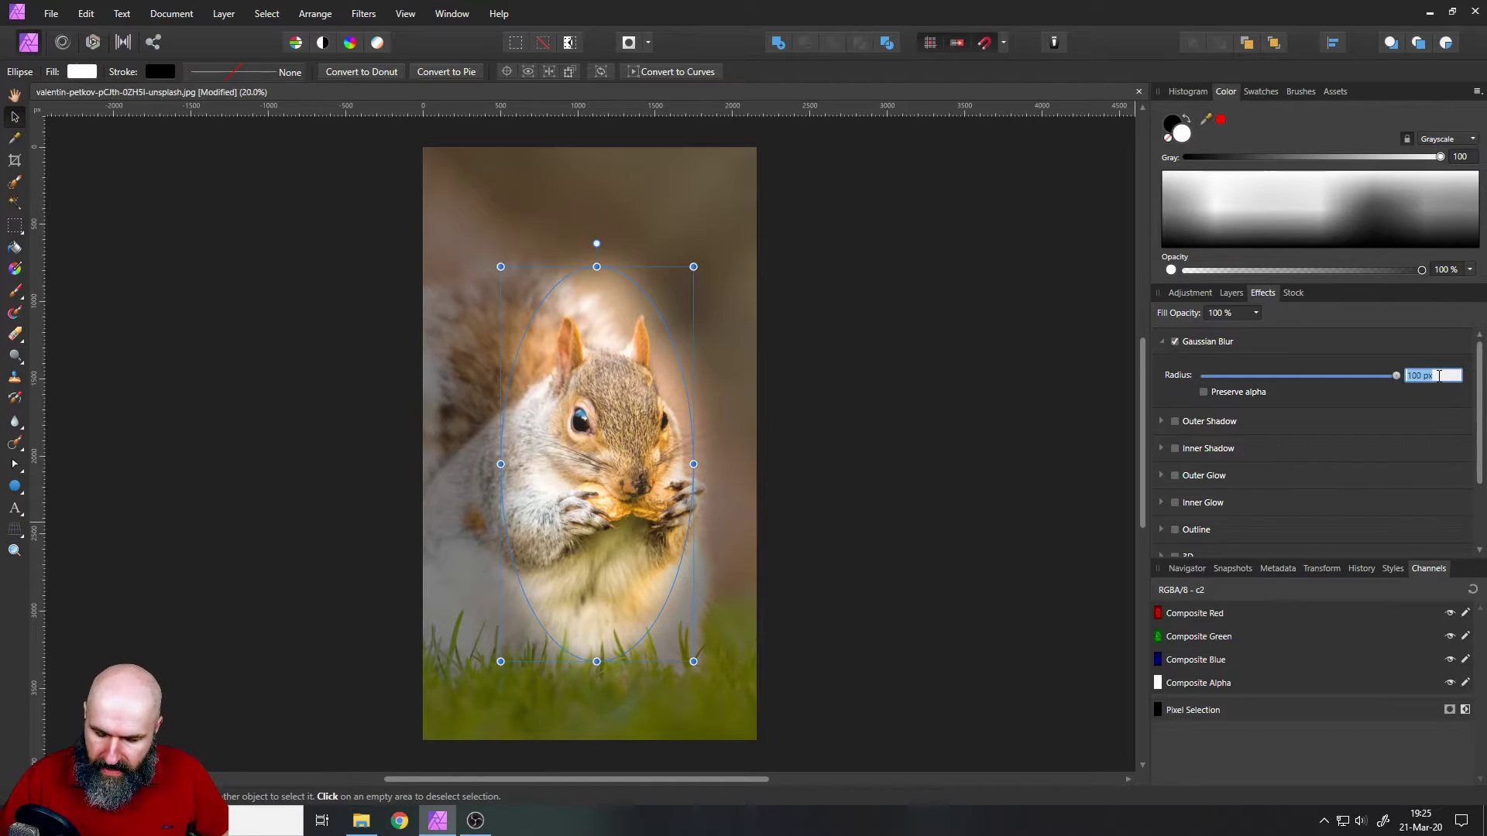
pyautogui.write('150')
pyautogui.press('Return')
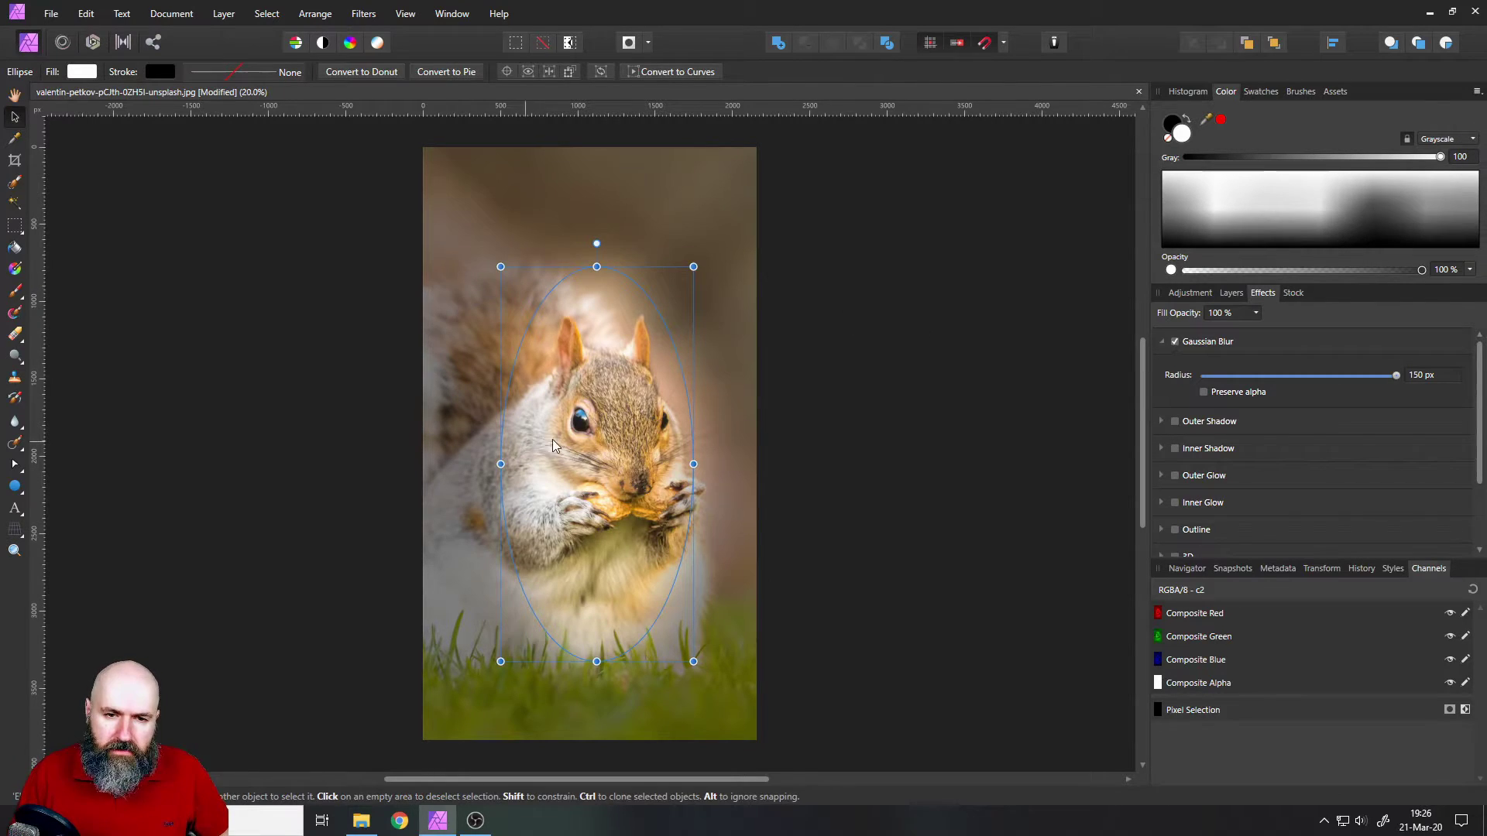
# Shift and widen the blurred ellipse, move it up-right, and duplicate it with Ctrl+J.
pyautogui.moveTo(694, 460)
pyautogui.mouseDown()
pyautogui.moveTo(663, 386)
pyautogui.moveTo(652, 463)
pyautogui.moveTo(694, 464)
pyautogui.mouseUp()
pyautogui.moveTo(595, 450); pyautogui.dragTo(593, 480)
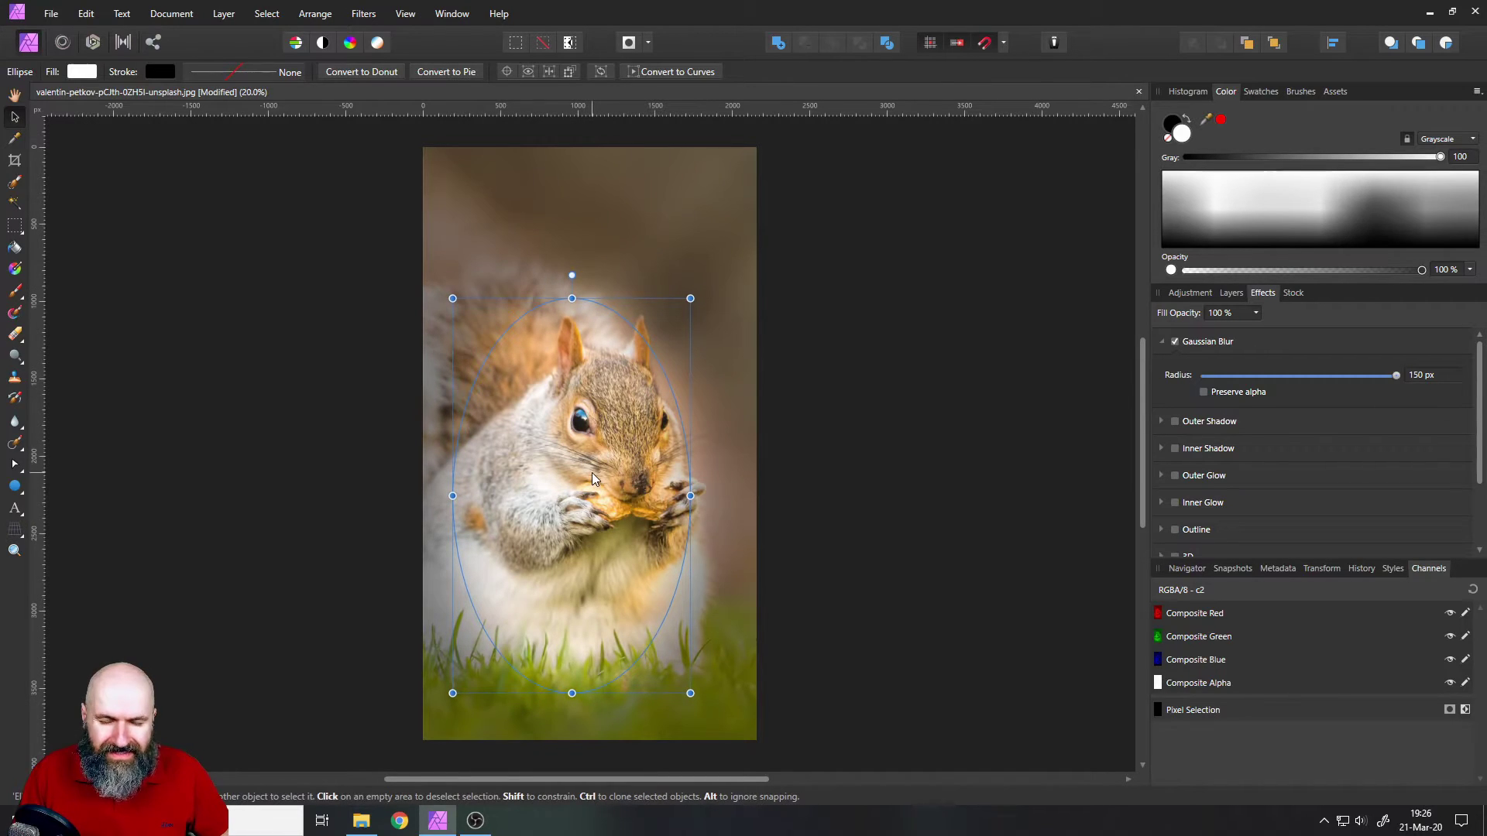
pyautogui.click(1226, 294)
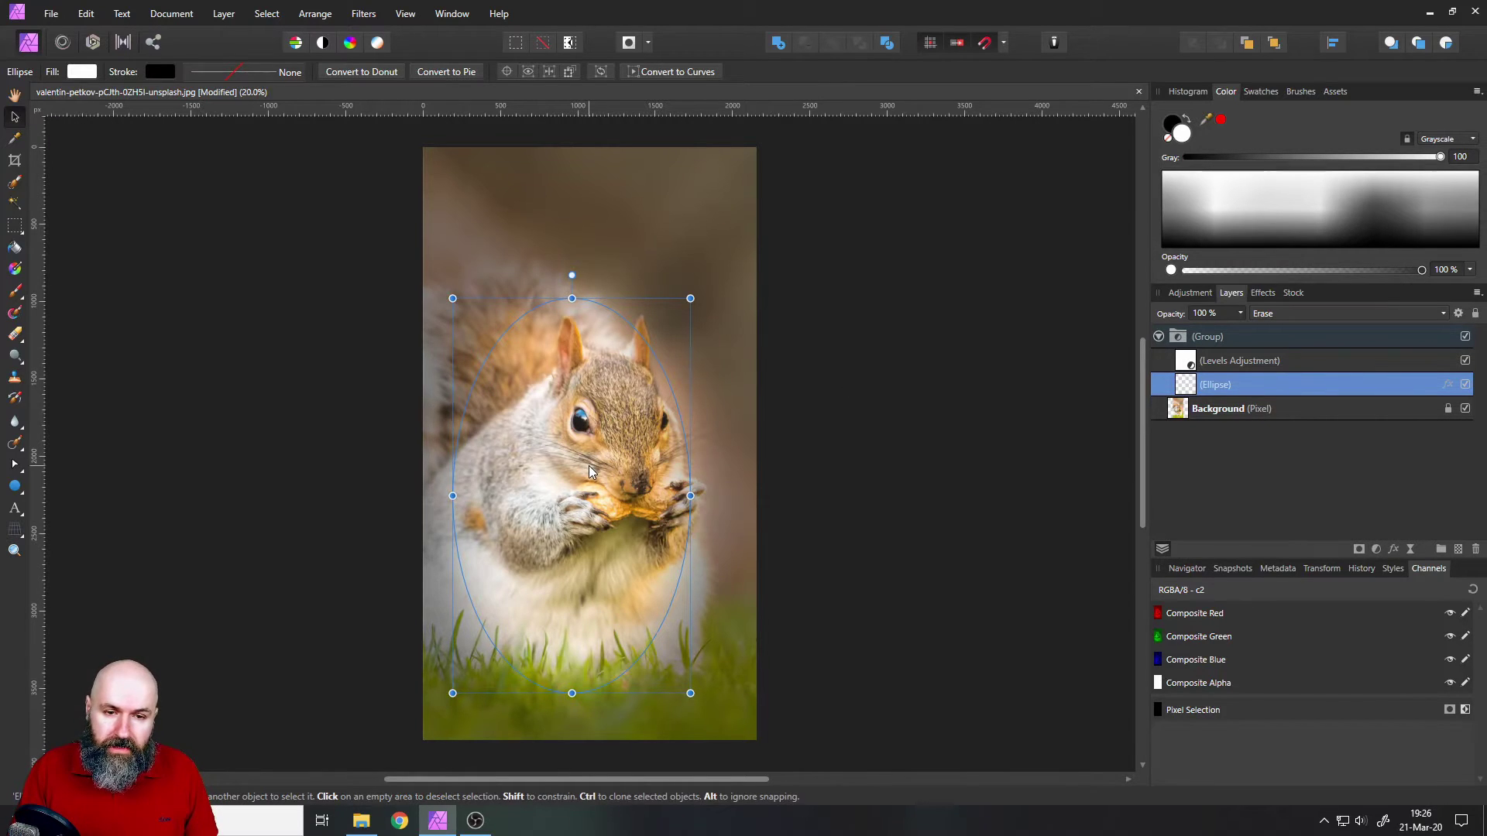
pyautogui.moveTo(588, 466); pyautogui.dragTo(668, 394)
pyautogui.hotkey('ctrl', 'j')
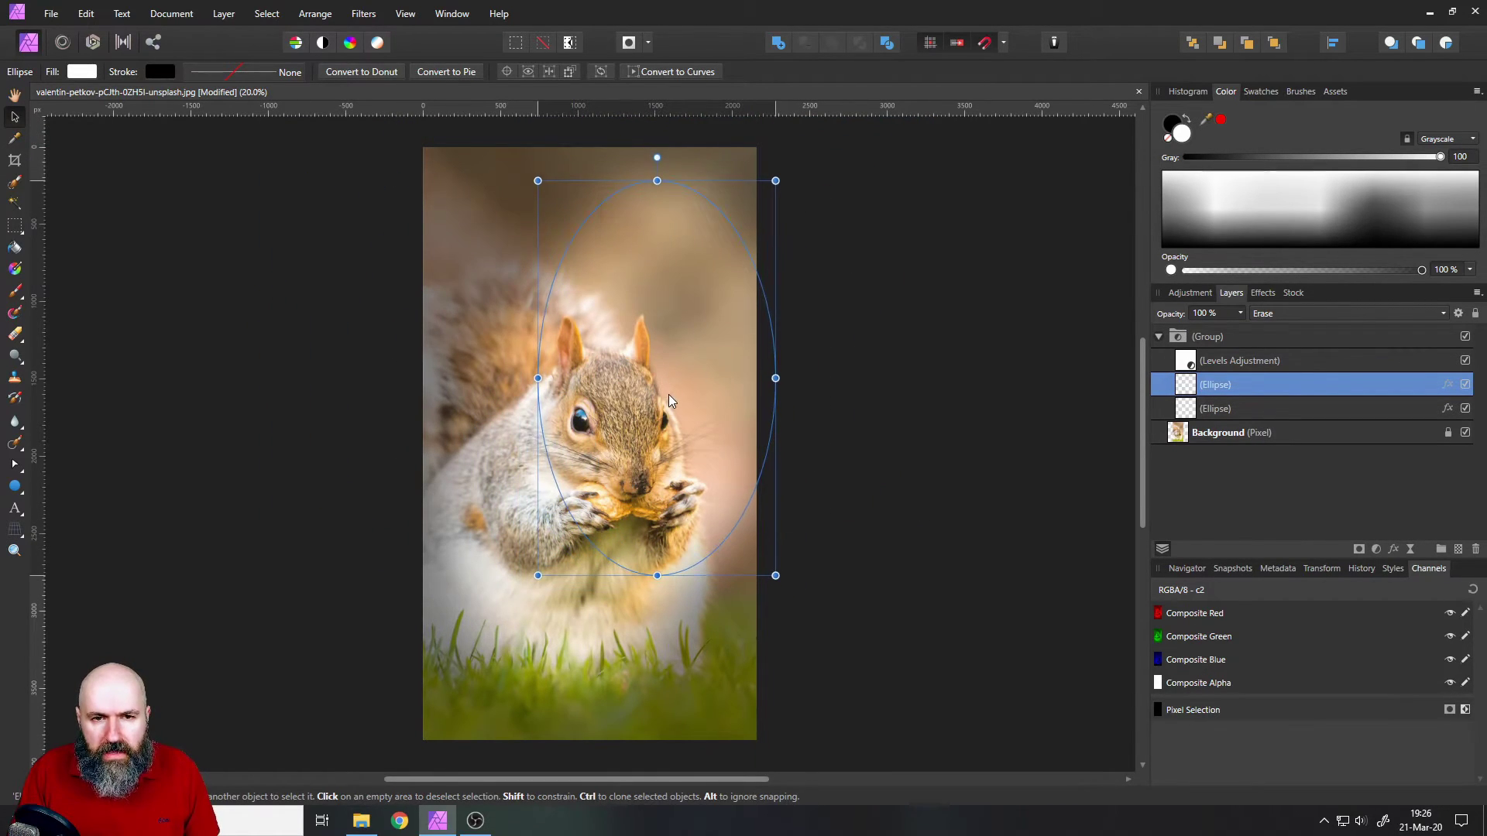
pyautogui.click(245, 528)
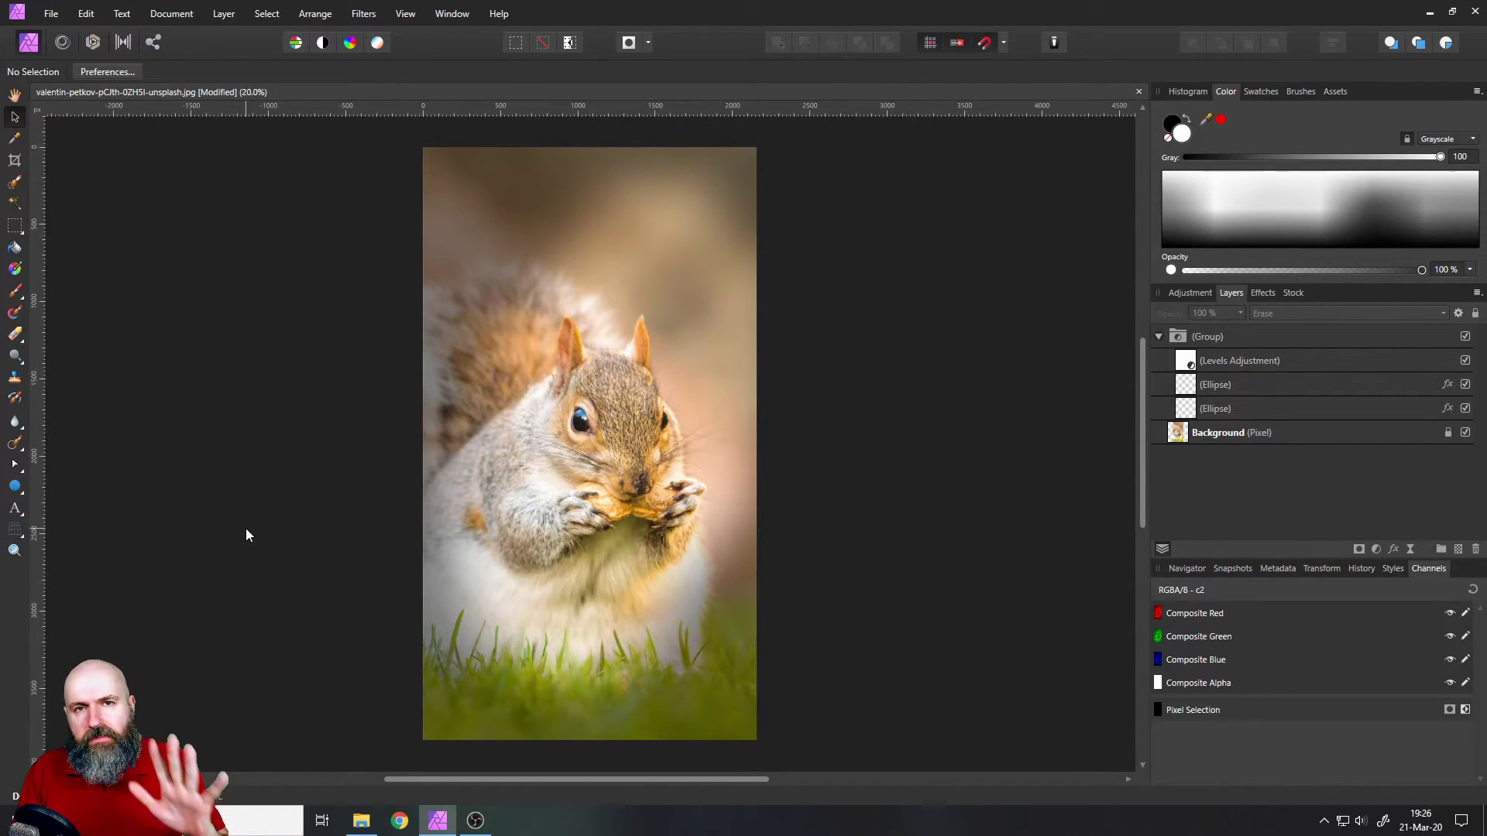
# Experiment with the Levels black point, white level and gamma, restoring output white to 100%.
pyautogui.hotkey('ctrl', 'z')
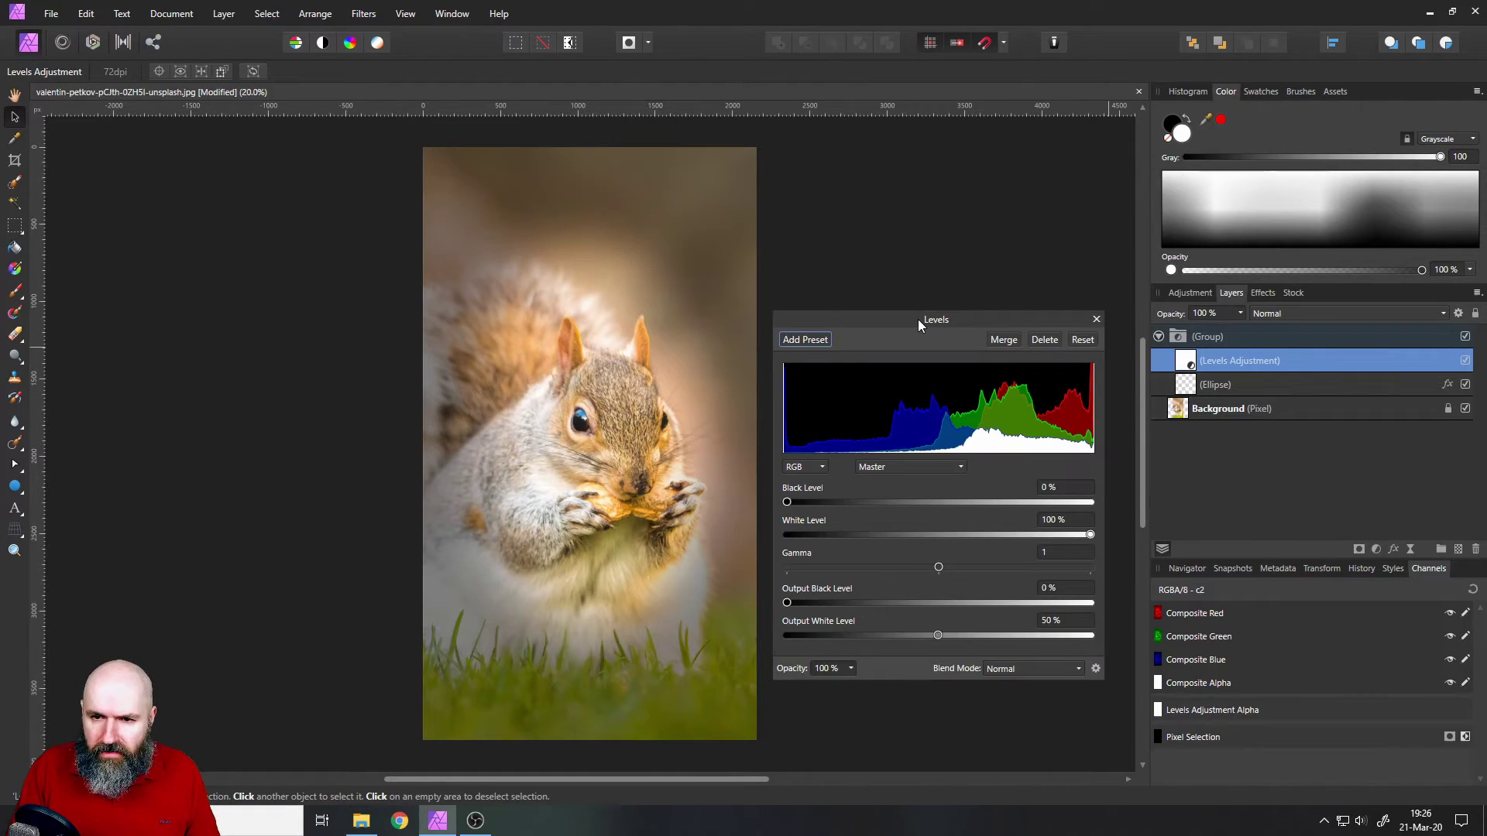
pyautogui.moveTo(917, 319); pyautogui.dragTo(897, 271)
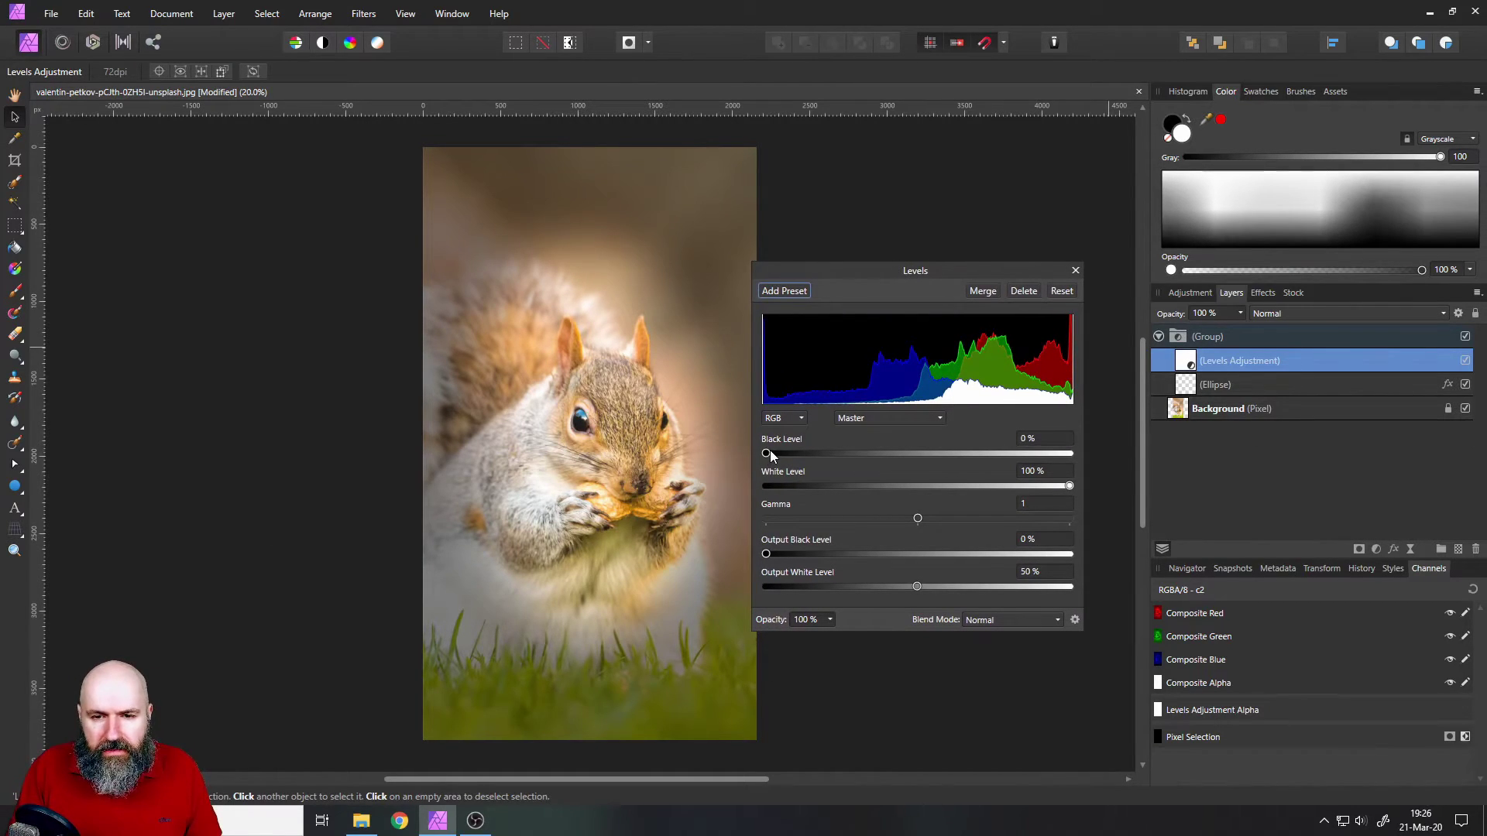
pyautogui.moveTo(768, 453); pyautogui.dragTo(741, 467)
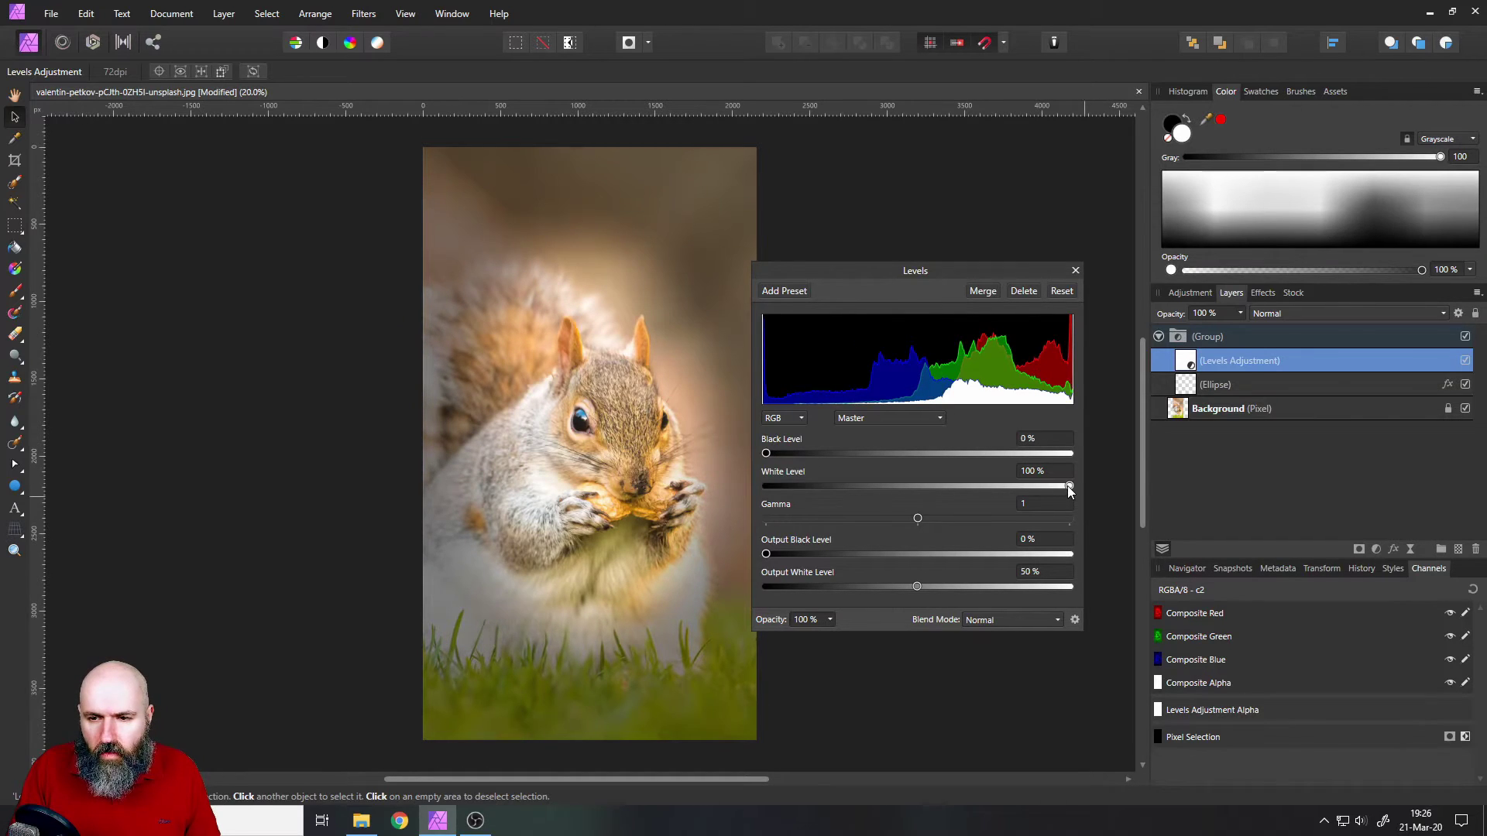
pyautogui.moveTo(1070, 485)
pyautogui.mouseDown()
pyautogui.moveTo(857, 488)
pyautogui.moveTo(1076, 495)
pyautogui.mouseUp()
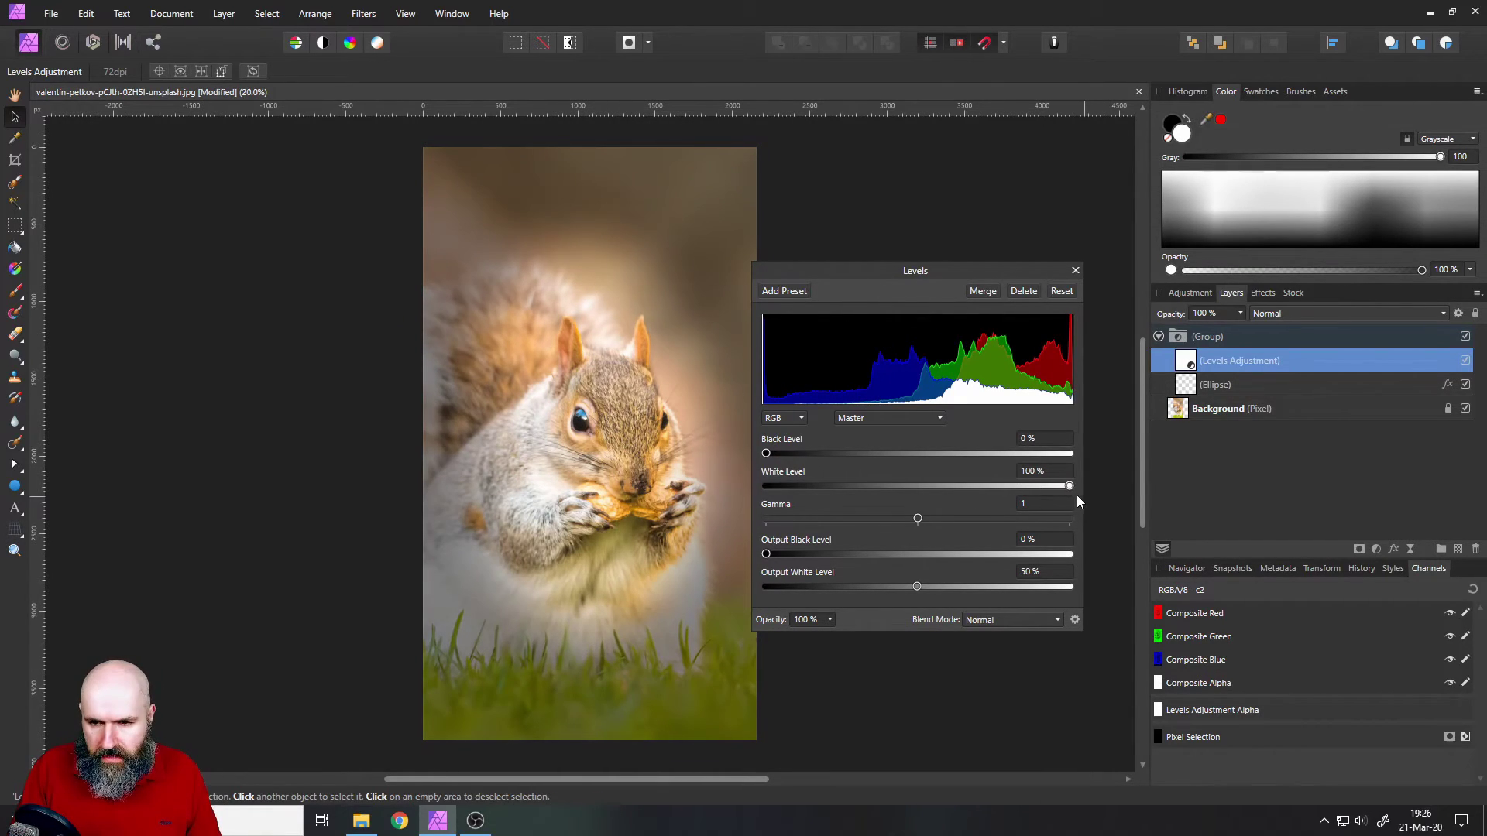
pyautogui.moveTo(919, 588); pyautogui.dragTo(1073, 590)
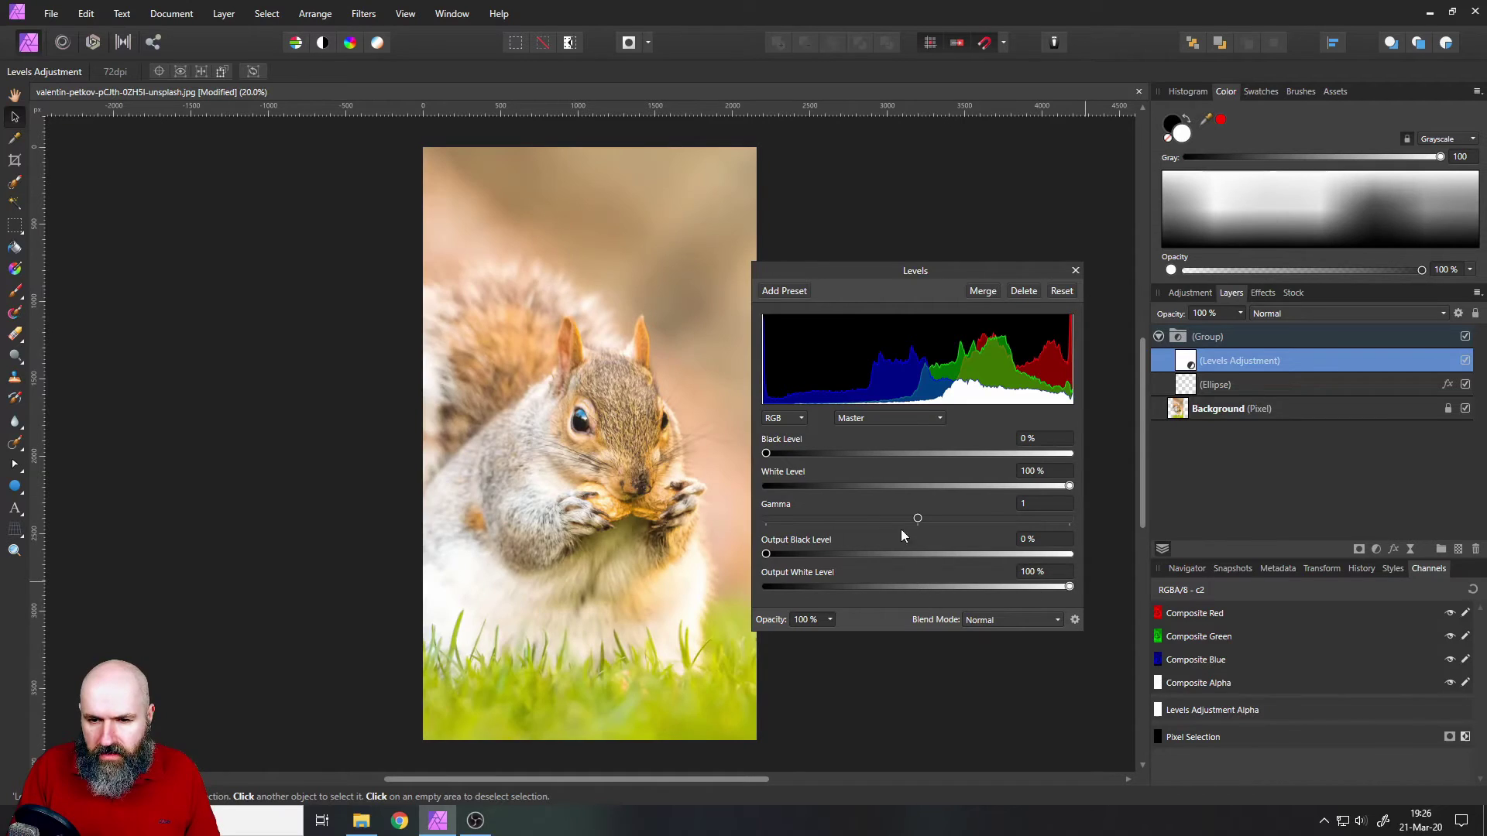
pyautogui.moveTo(918, 519); pyautogui.dragTo(801, 519)
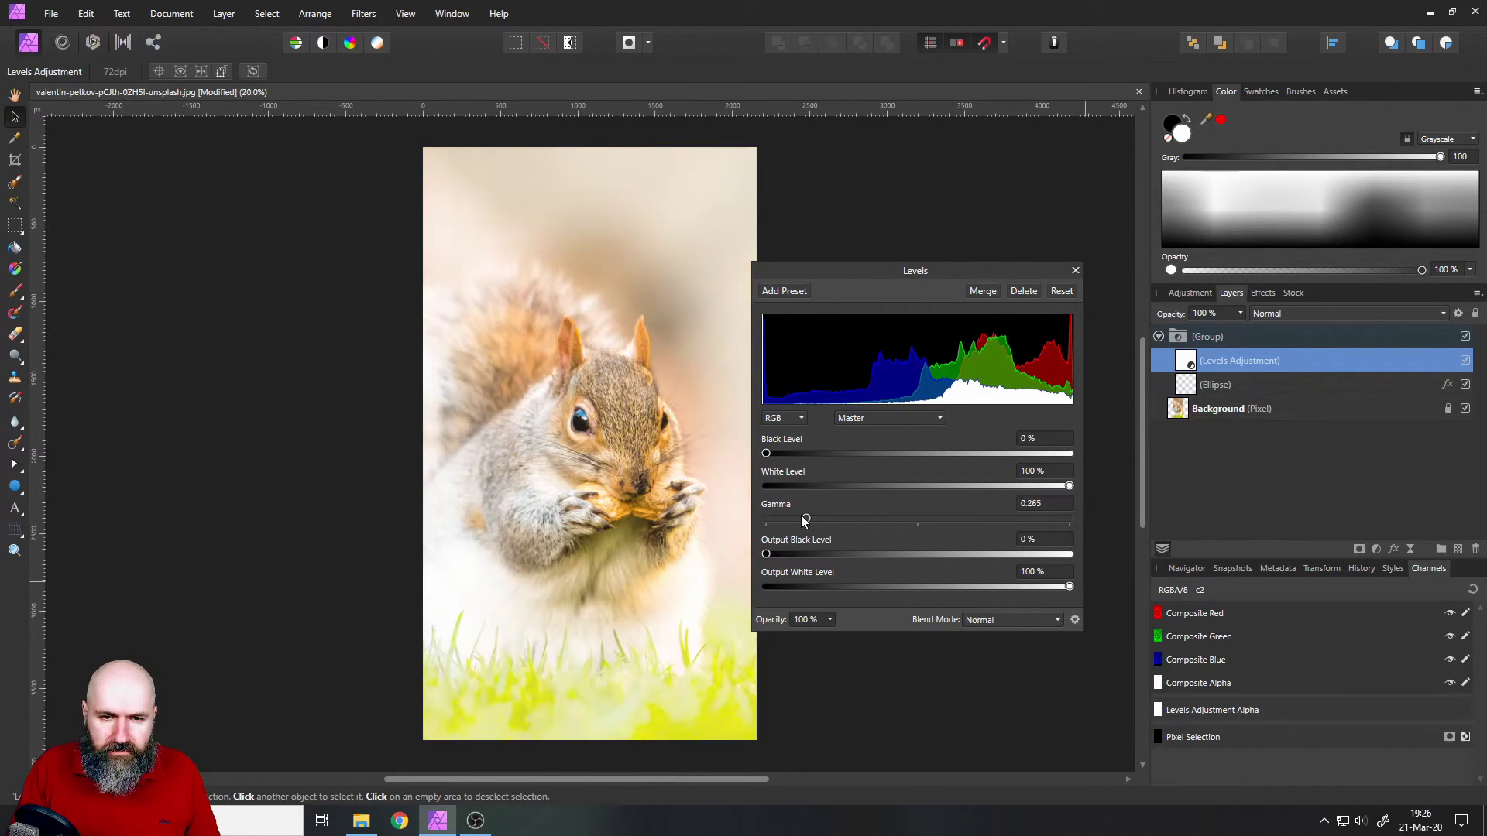
pyautogui.hotkey('ctrl', 'z')
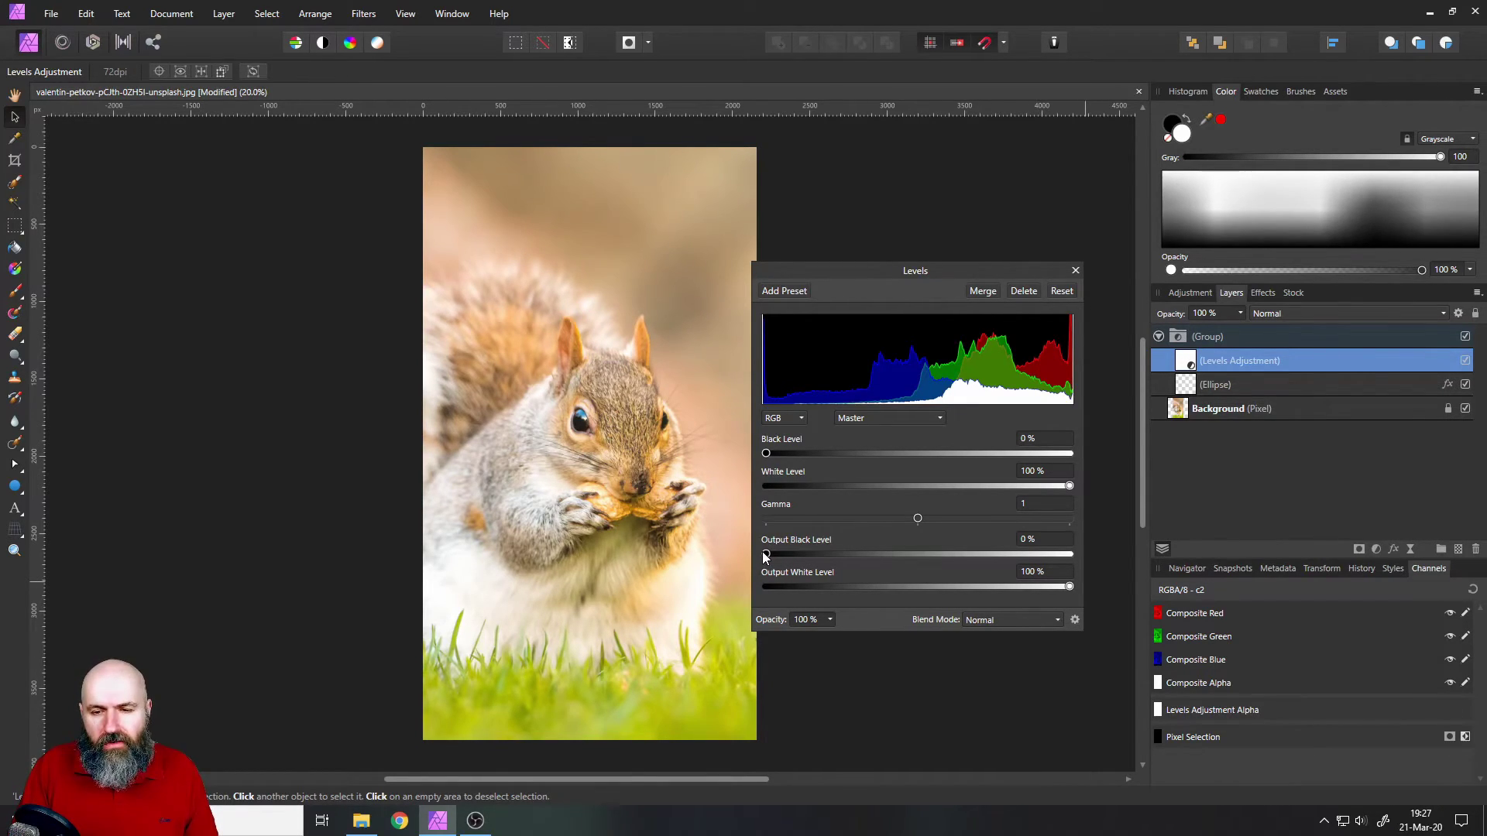
# Try other output black and white levels, keep output white at 100%, and set gamma to 1.74.
pyautogui.moveTo(766, 554)
pyautogui.mouseDown()
pyautogui.moveTo(1034, 570)
pyautogui.moveTo(890, 551)
pyautogui.moveTo(855, 556)
pyautogui.moveTo(937, 555)
pyautogui.moveTo(748, 563)
pyautogui.mouseUp()
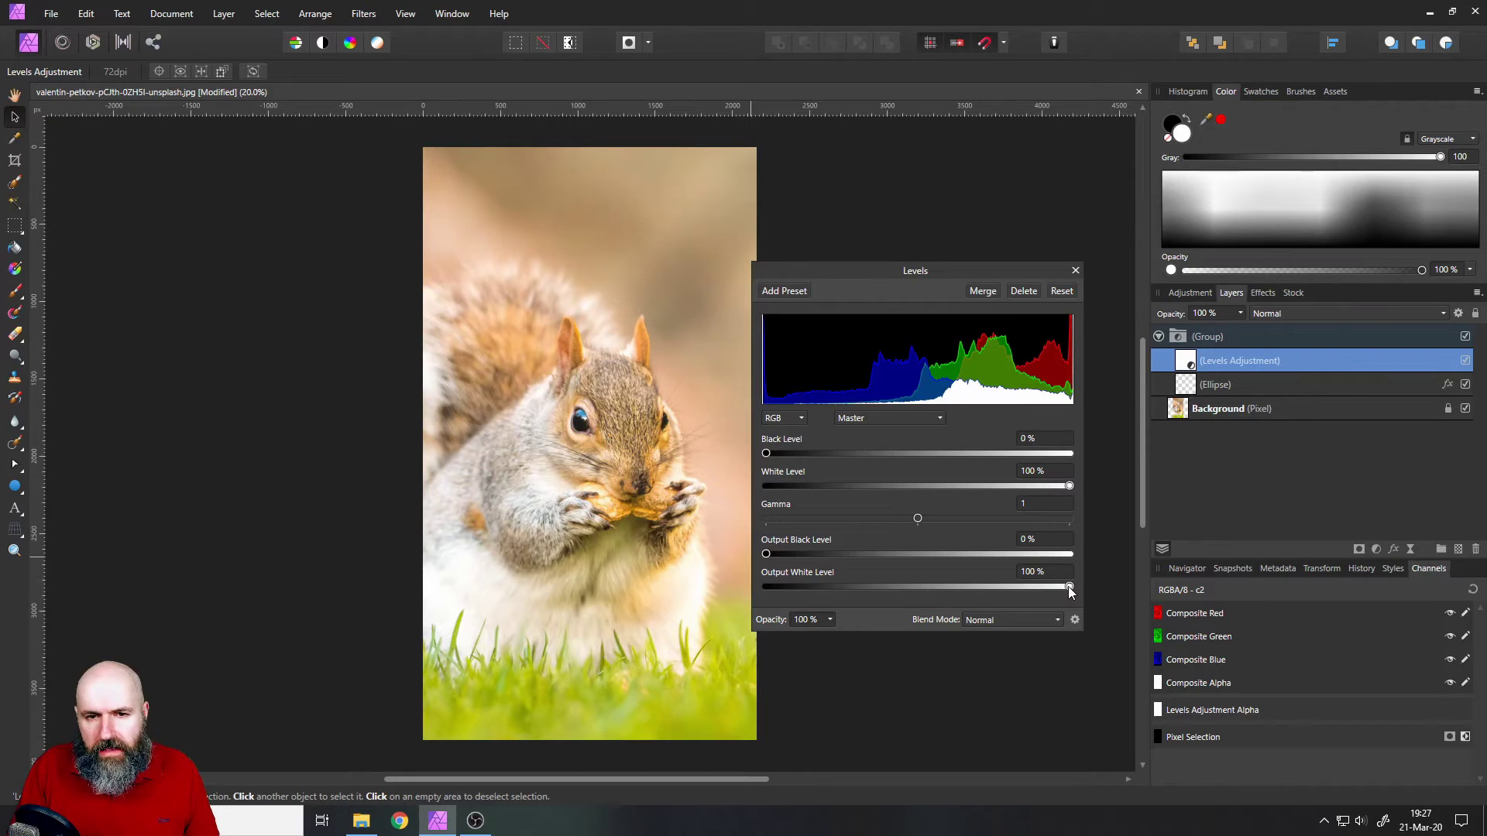
pyautogui.moveTo(1069, 587)
pyautogui.mouseDown()
pyautogui.moveTo(960, 587)
pyautogui.moveTo(1070, 592)
pyautogui.mouseUp()
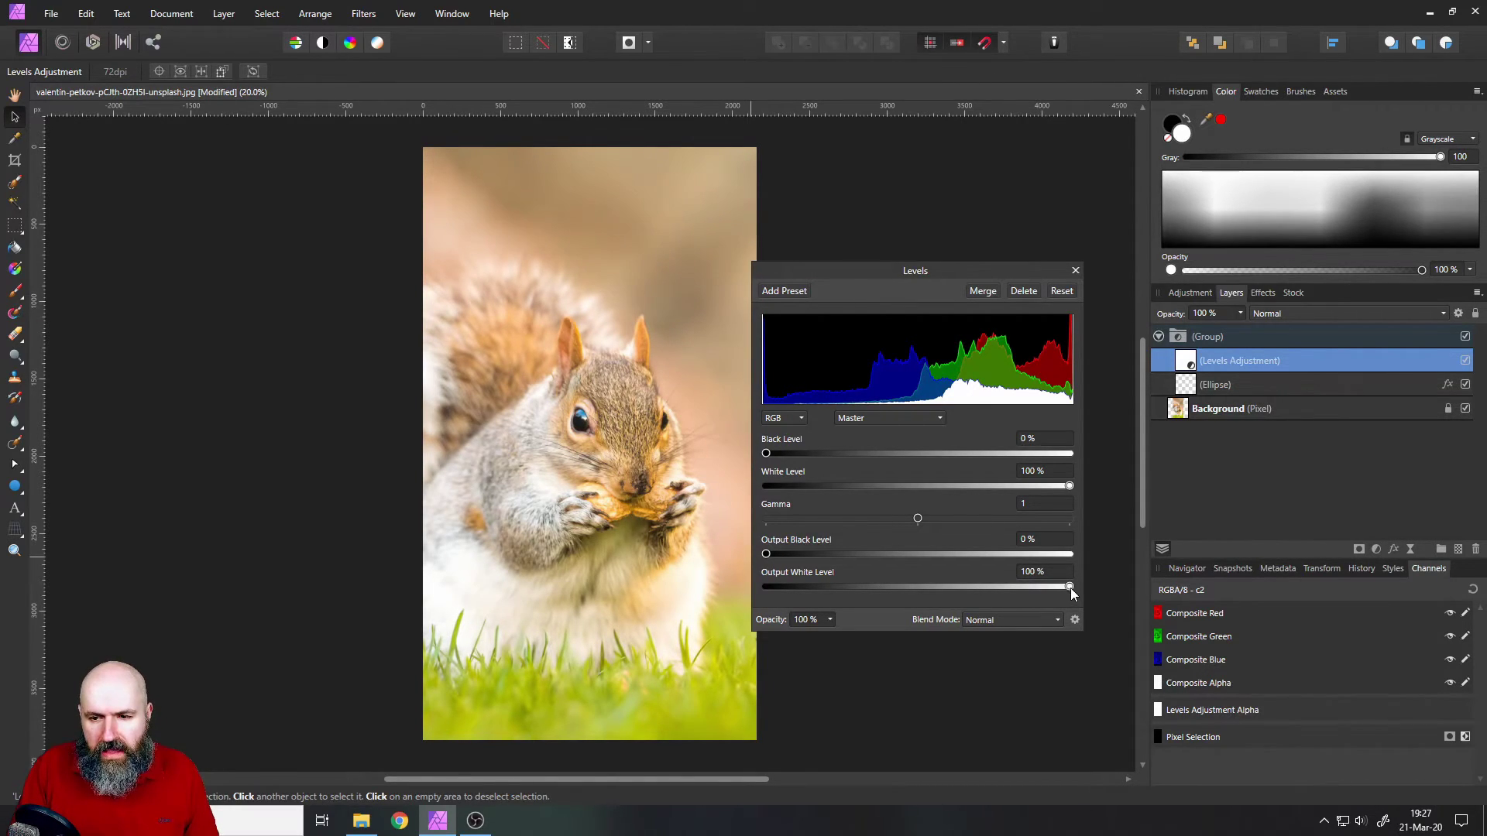
pyautogui.moveTo(1065, 587); pyautogui.dragTo(950, 584)
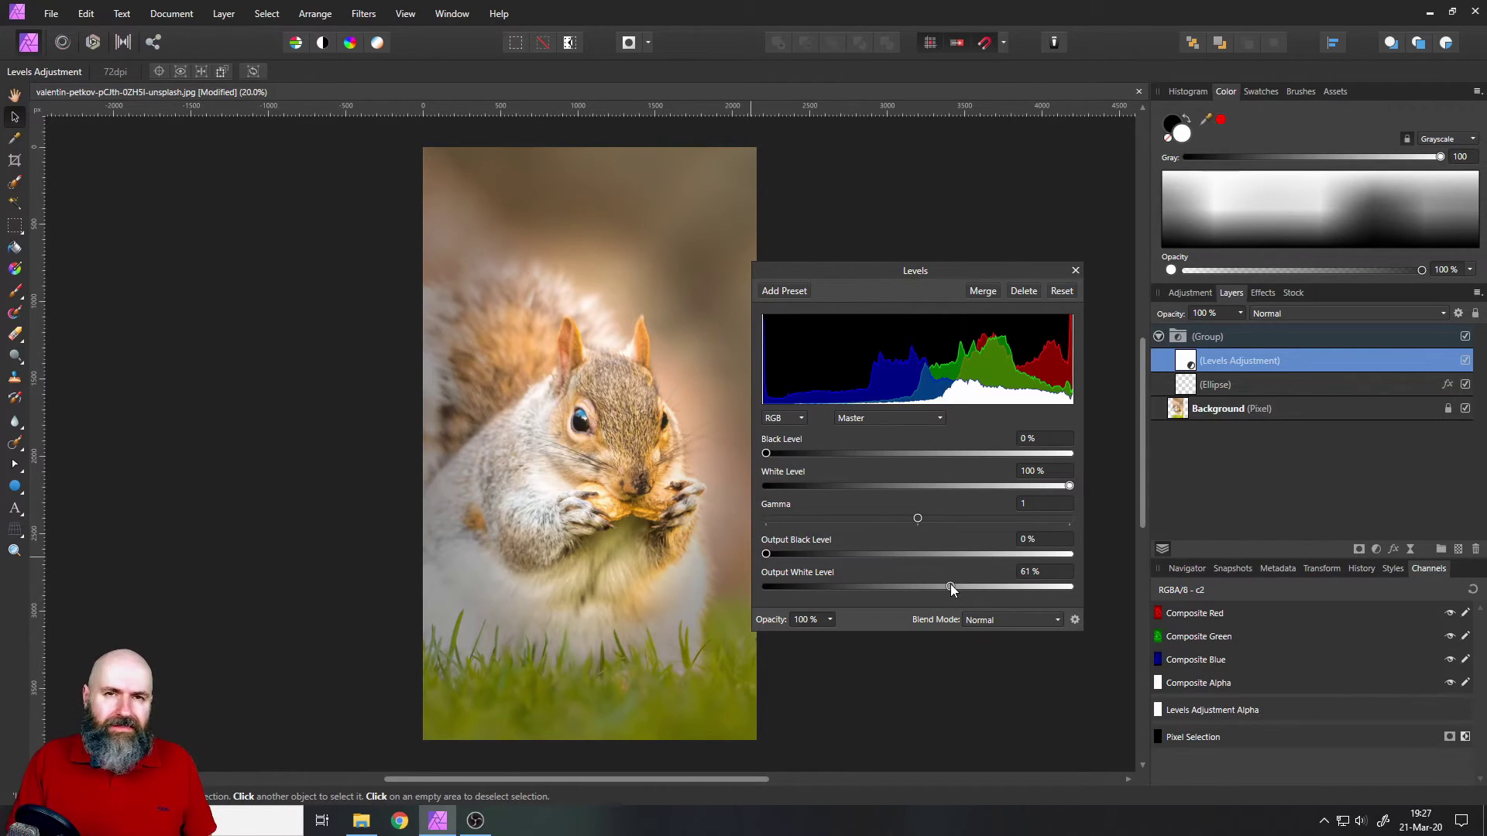
pyautogui.moveTo(950, 584); pyautogui.dragTo(1095, 589)
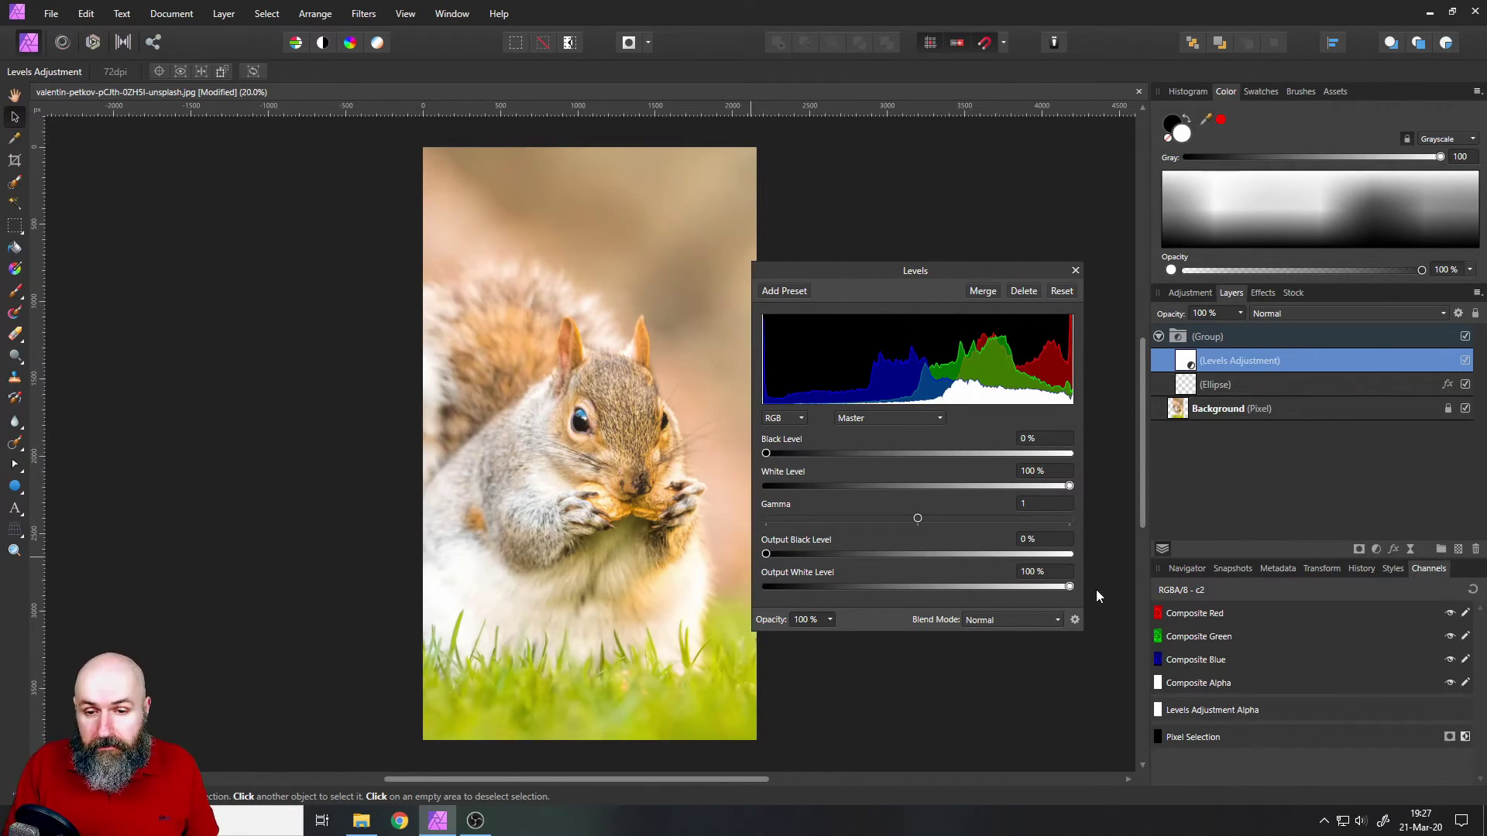
pyautogui.moveTo(919, 520); pyautogui.dragTo(988, 519)
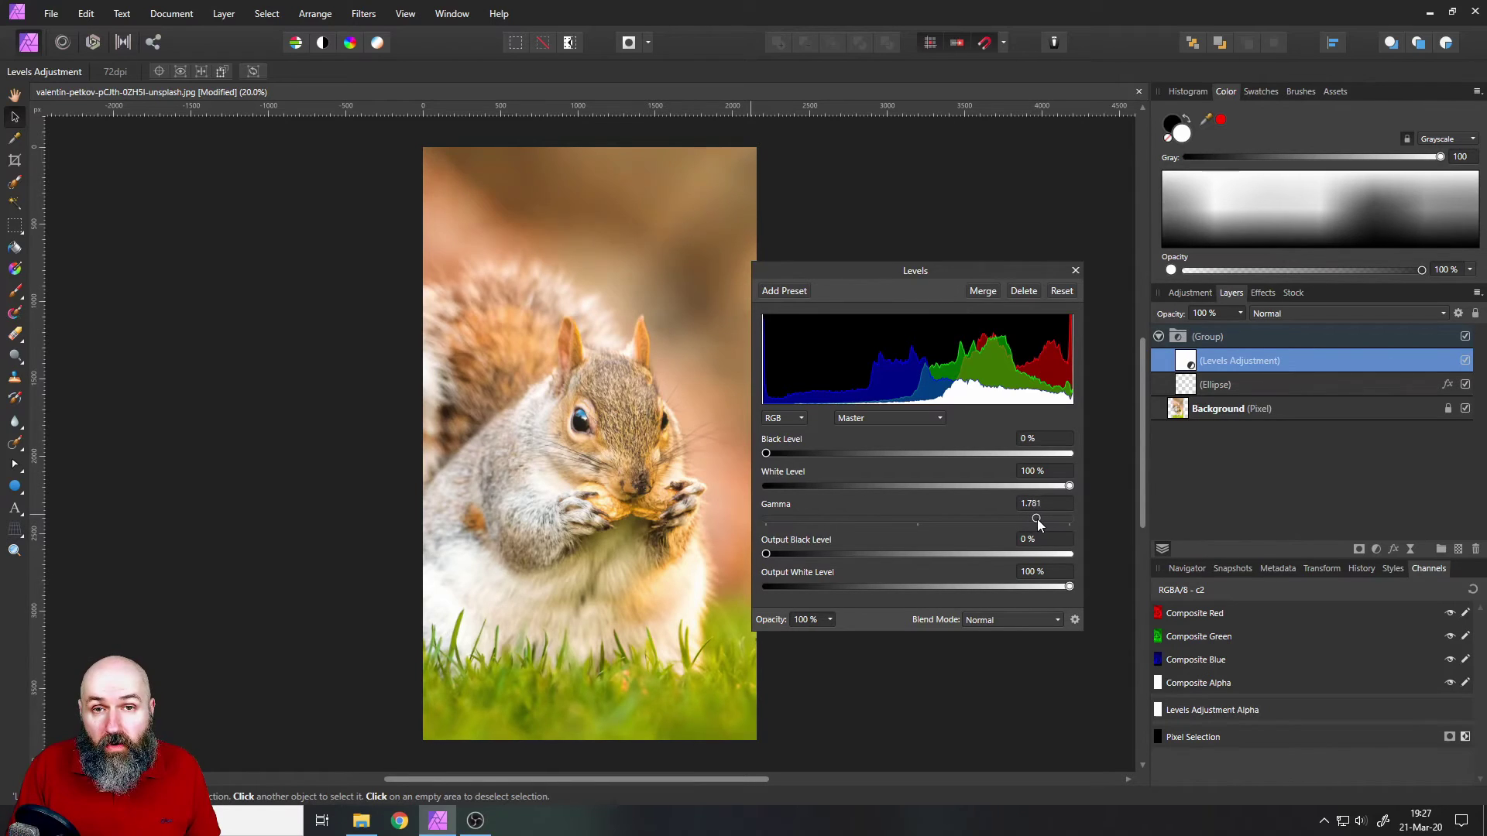
pyautogui.moveTo(1039, 521); pyautogui.dragTo(1029, 521)
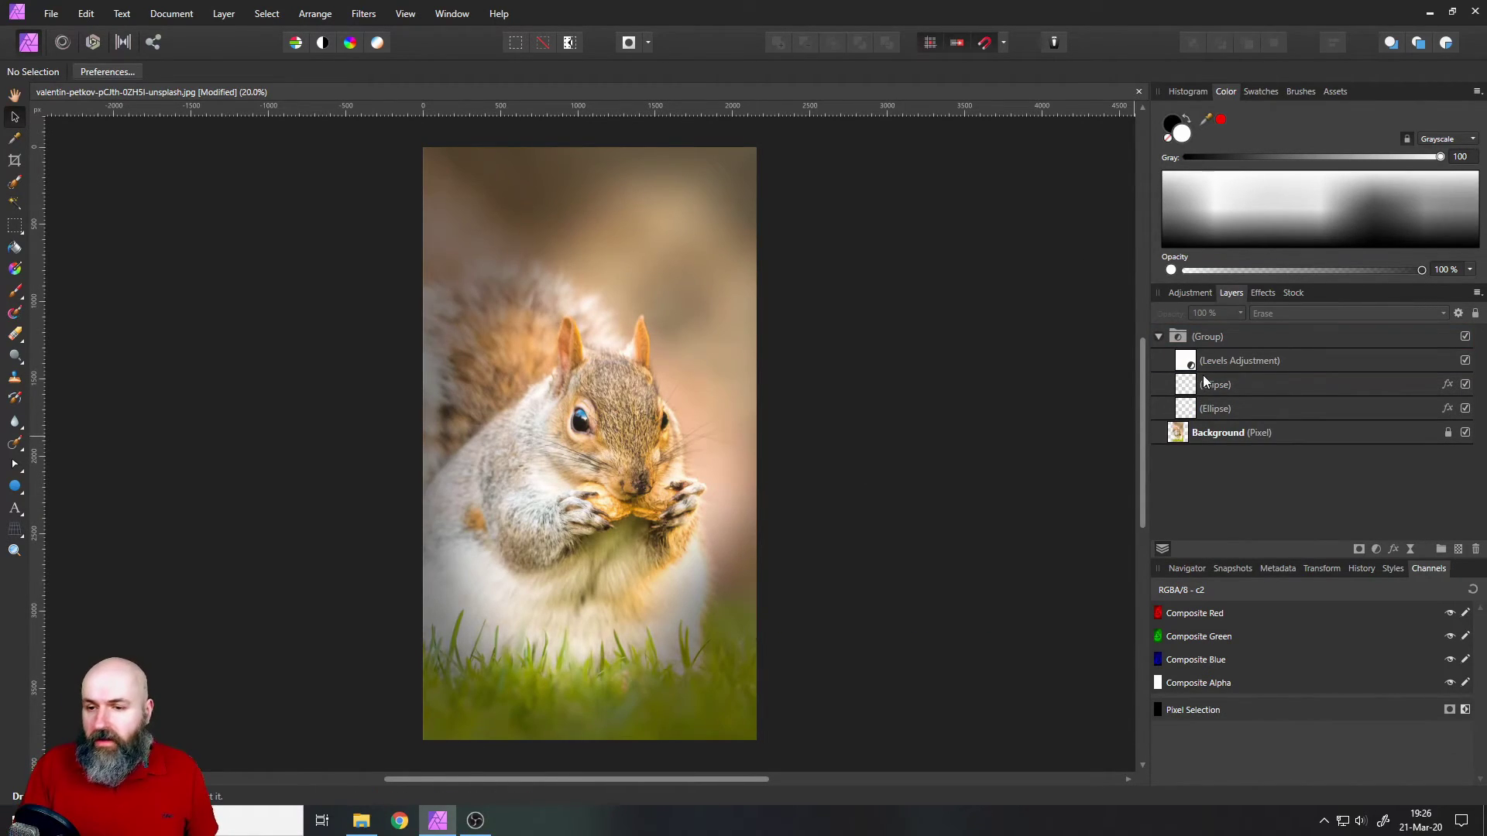
# Delete the duplicate ellipse layer and reopen the Levels adjustment settings.
pyautogui.click(1183, 387)
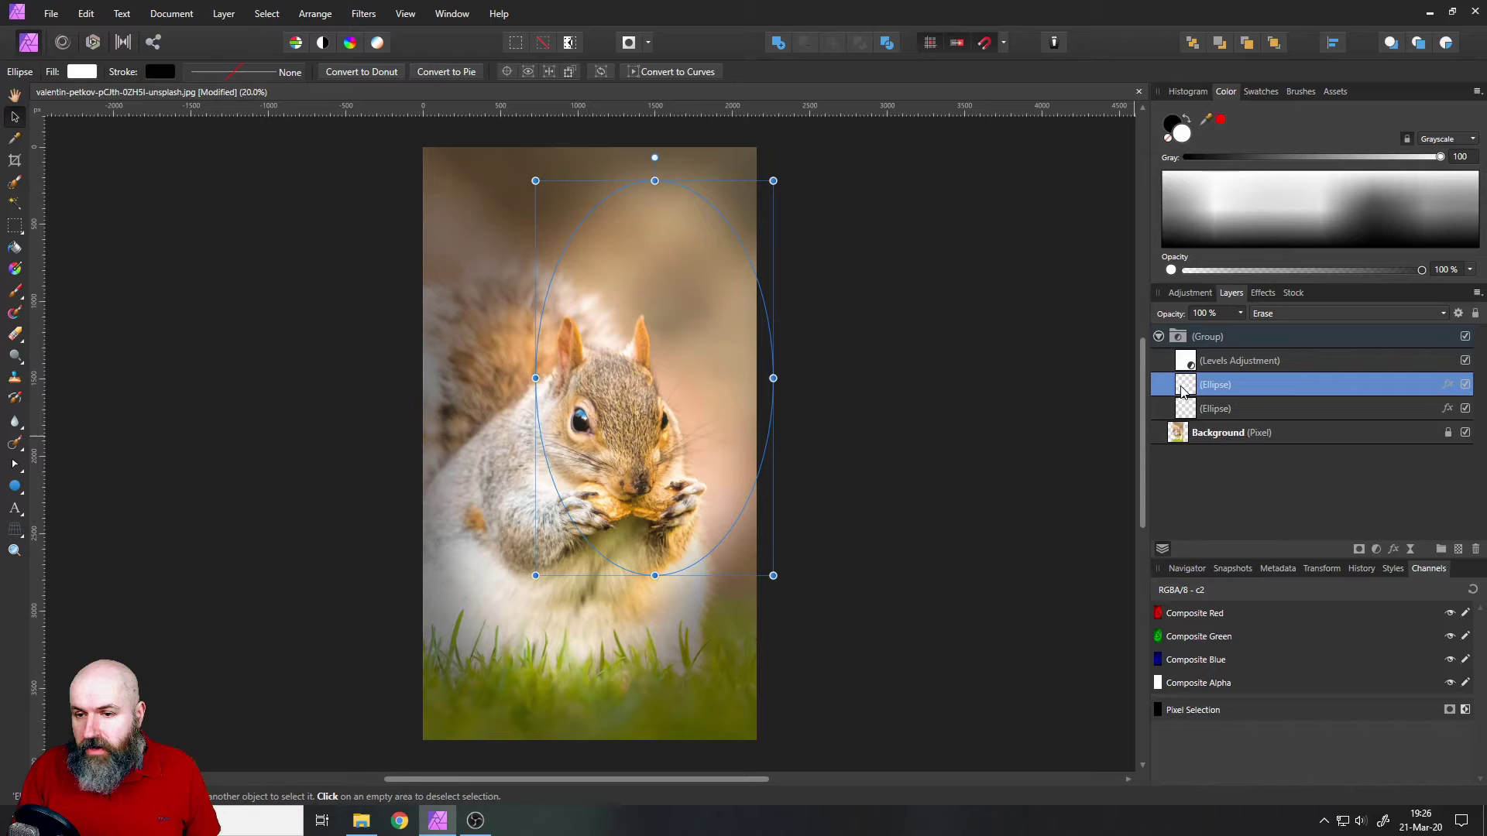
pyautogui.press('Delete')
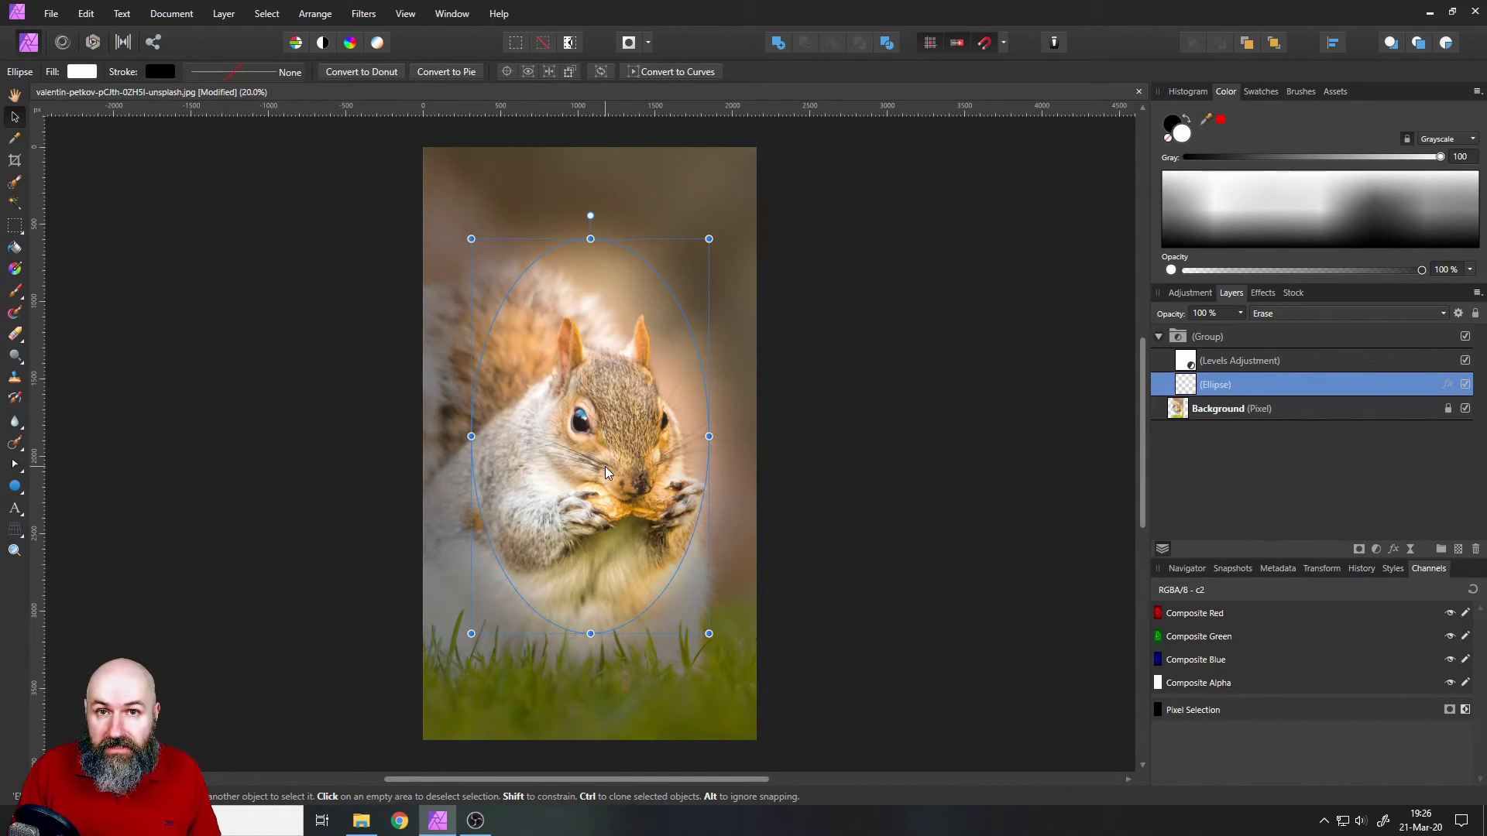
pyautogui.doubleClick(1193, 360)
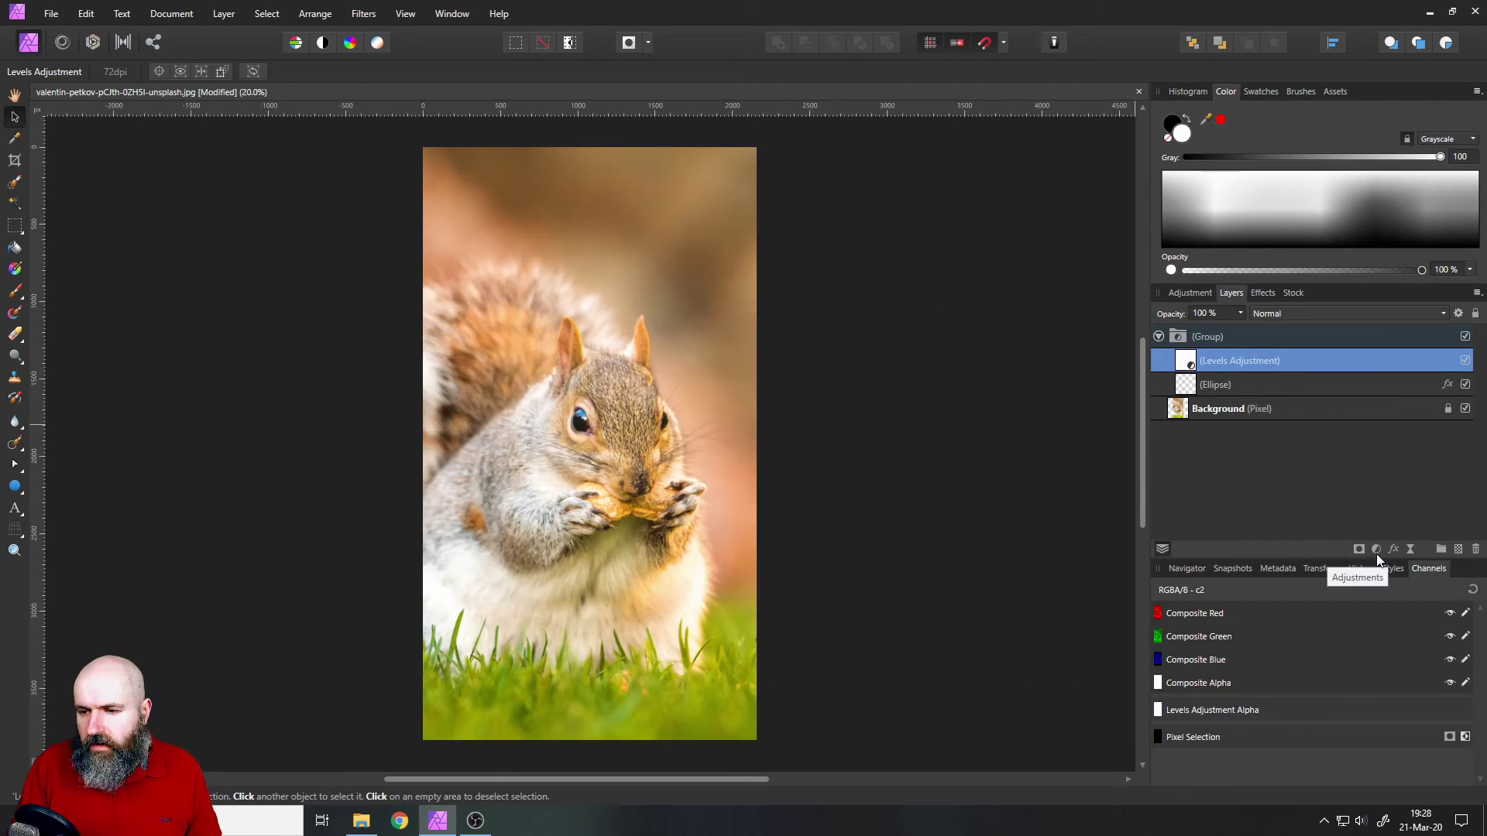
# Add Color Balance in the group with midtones Cyan/Red 65%, Magenta/Green -11%, Yellow/Blue -34%.
pyautogui.click(1376, 549)
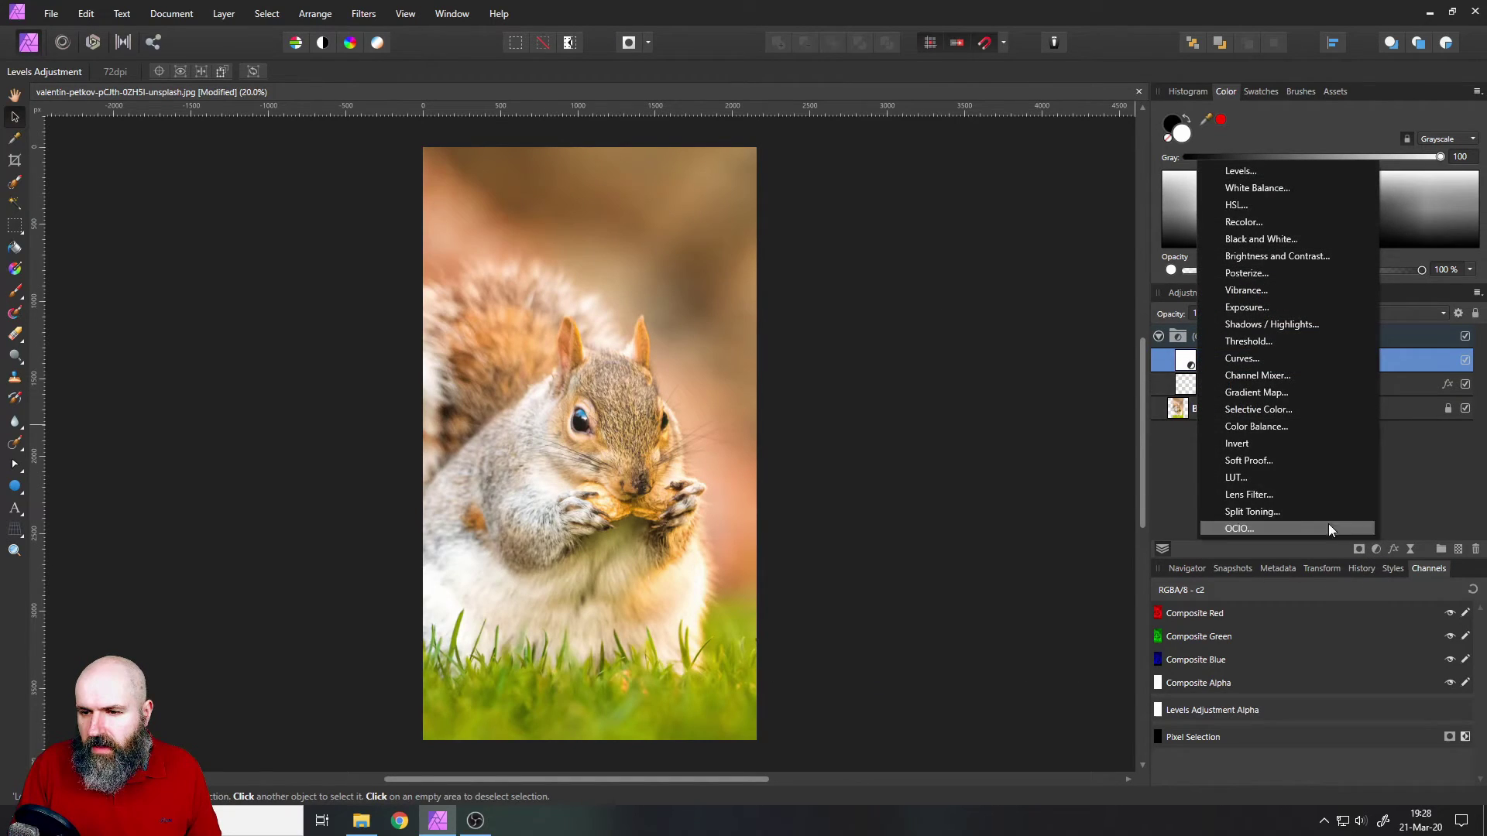
pyautogui.click(1267, 426)
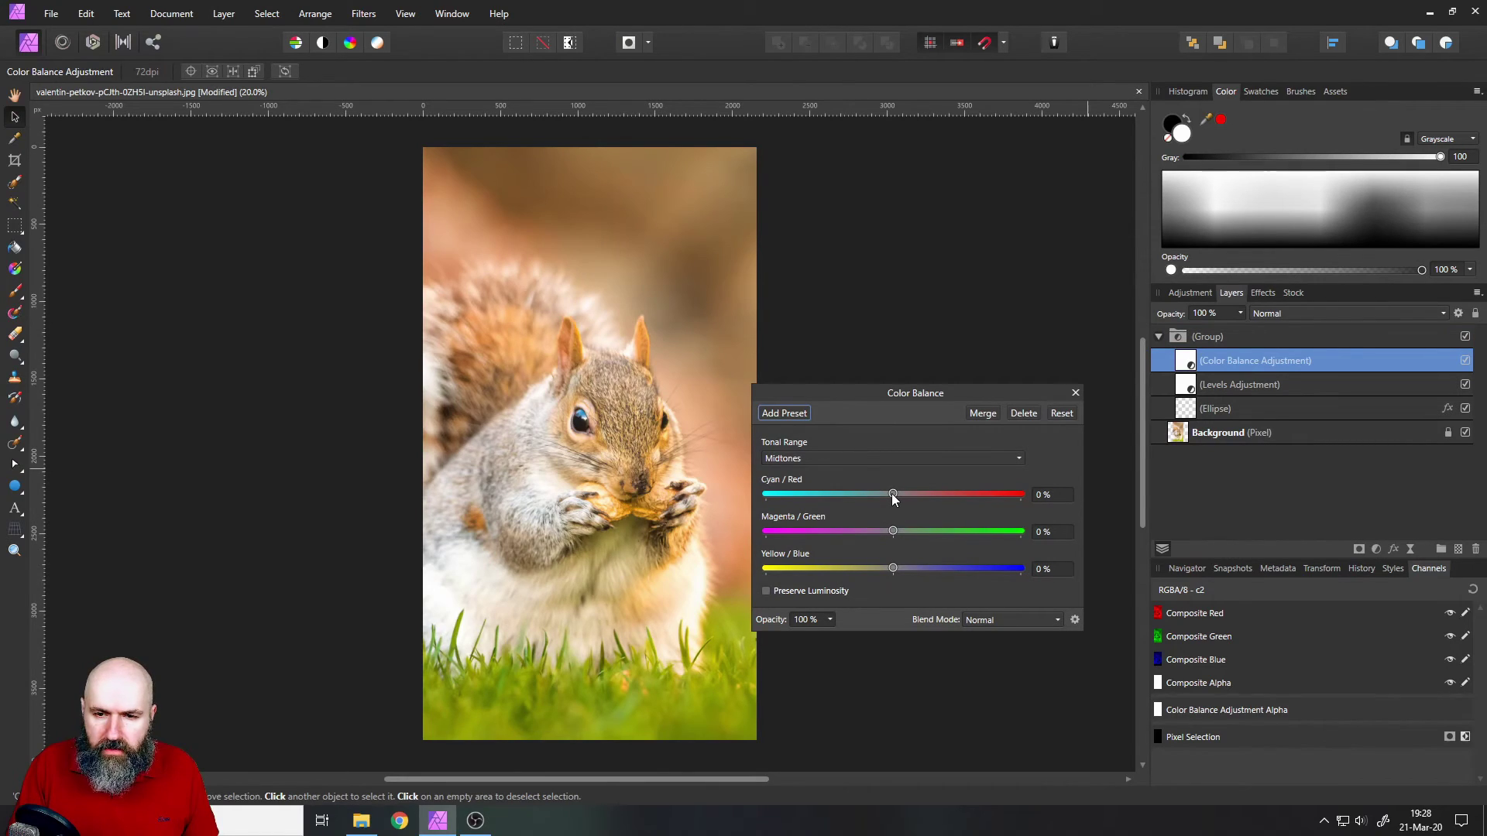
pyautogui.moveTo(893, 495); pyautogui.dragTo(976, 497)
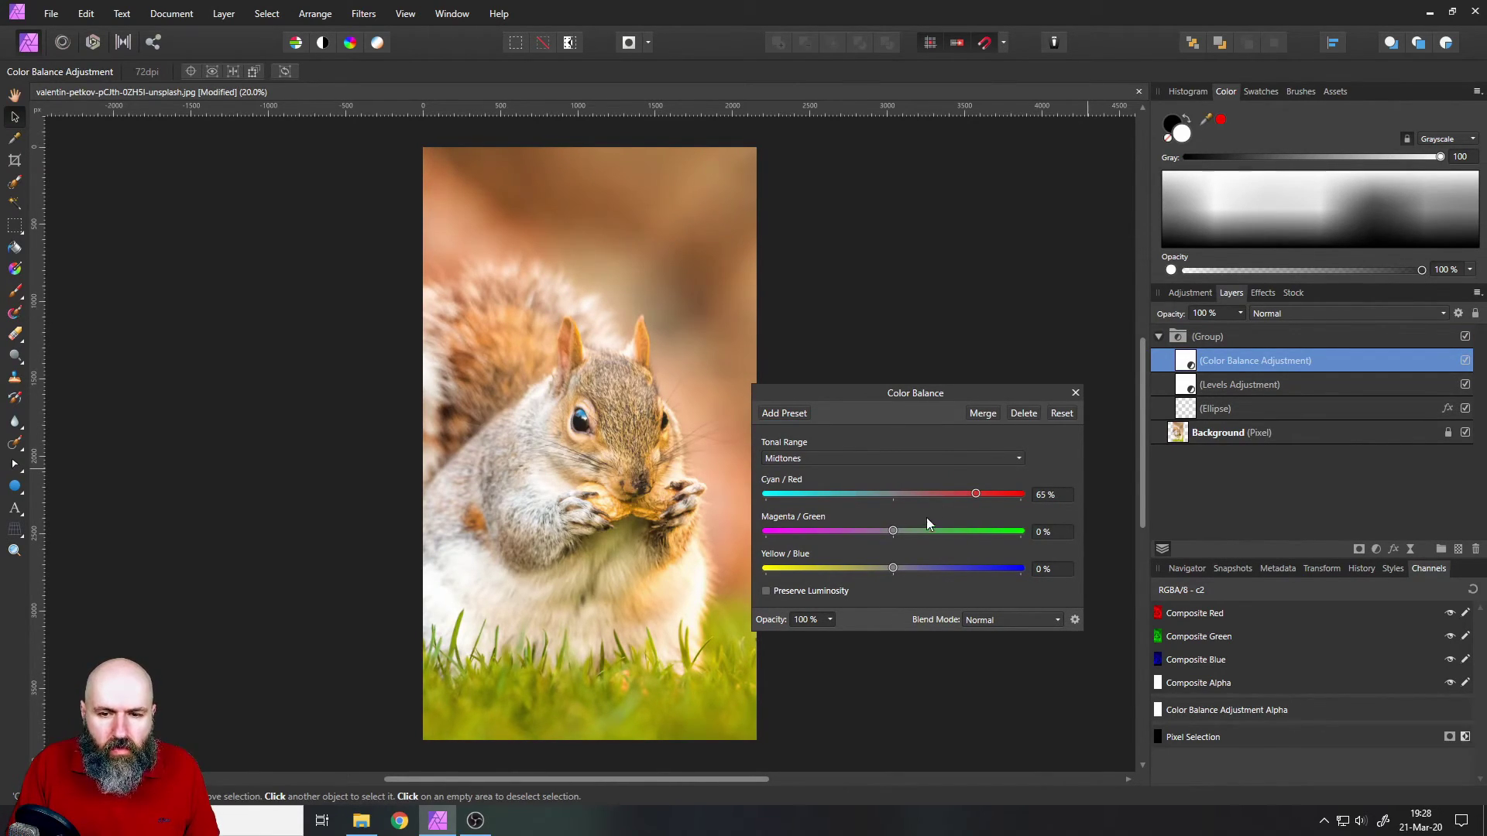
pyautogui.moveTo(895, 532); pyautogui.dragTo(852, 567)
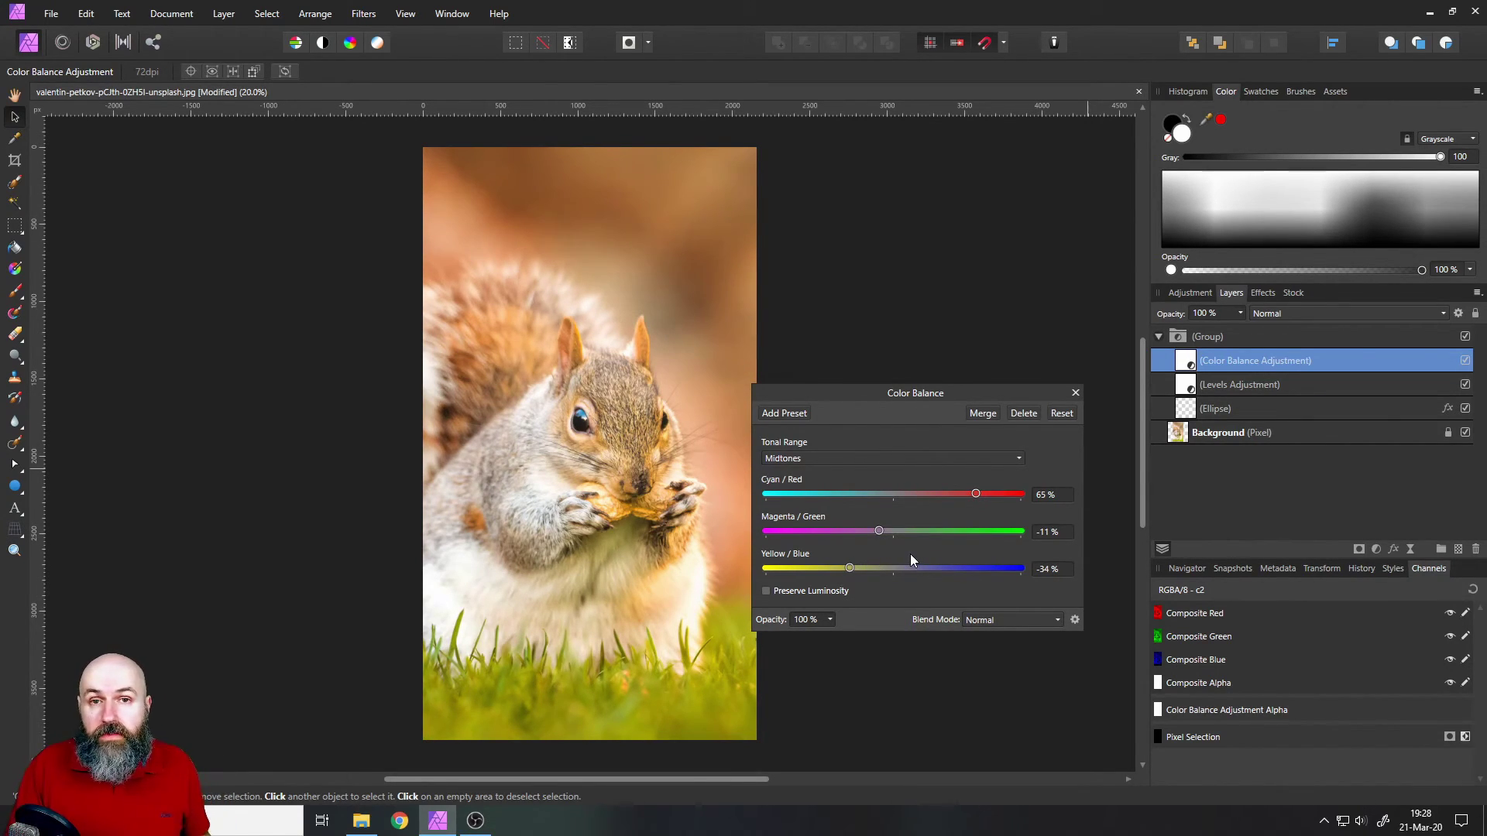
pyautogui.click(1075, 393)
pyautogui.click(1376, 549)
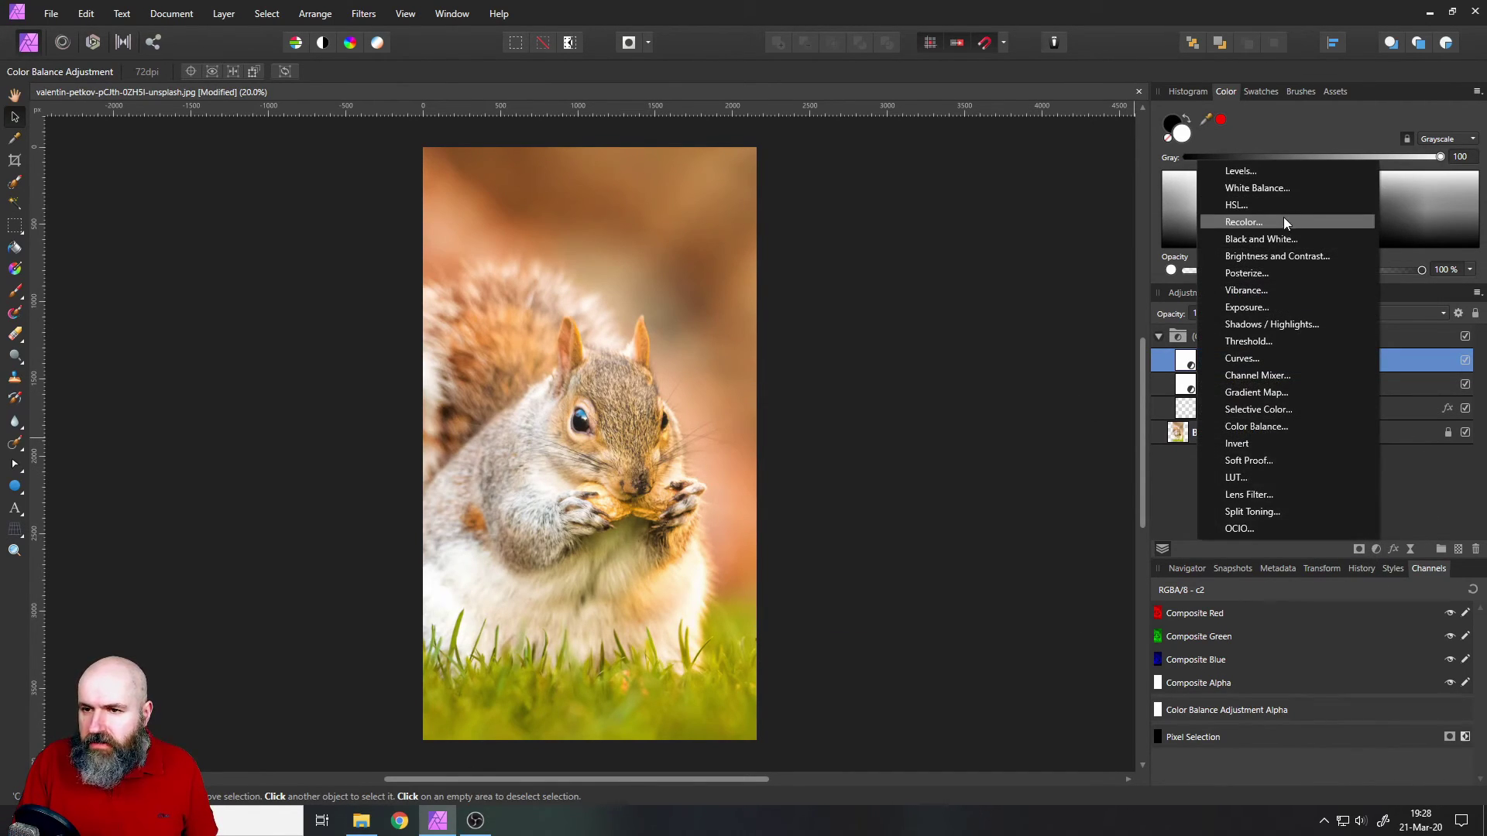
pyautogui.click(1252, 209)
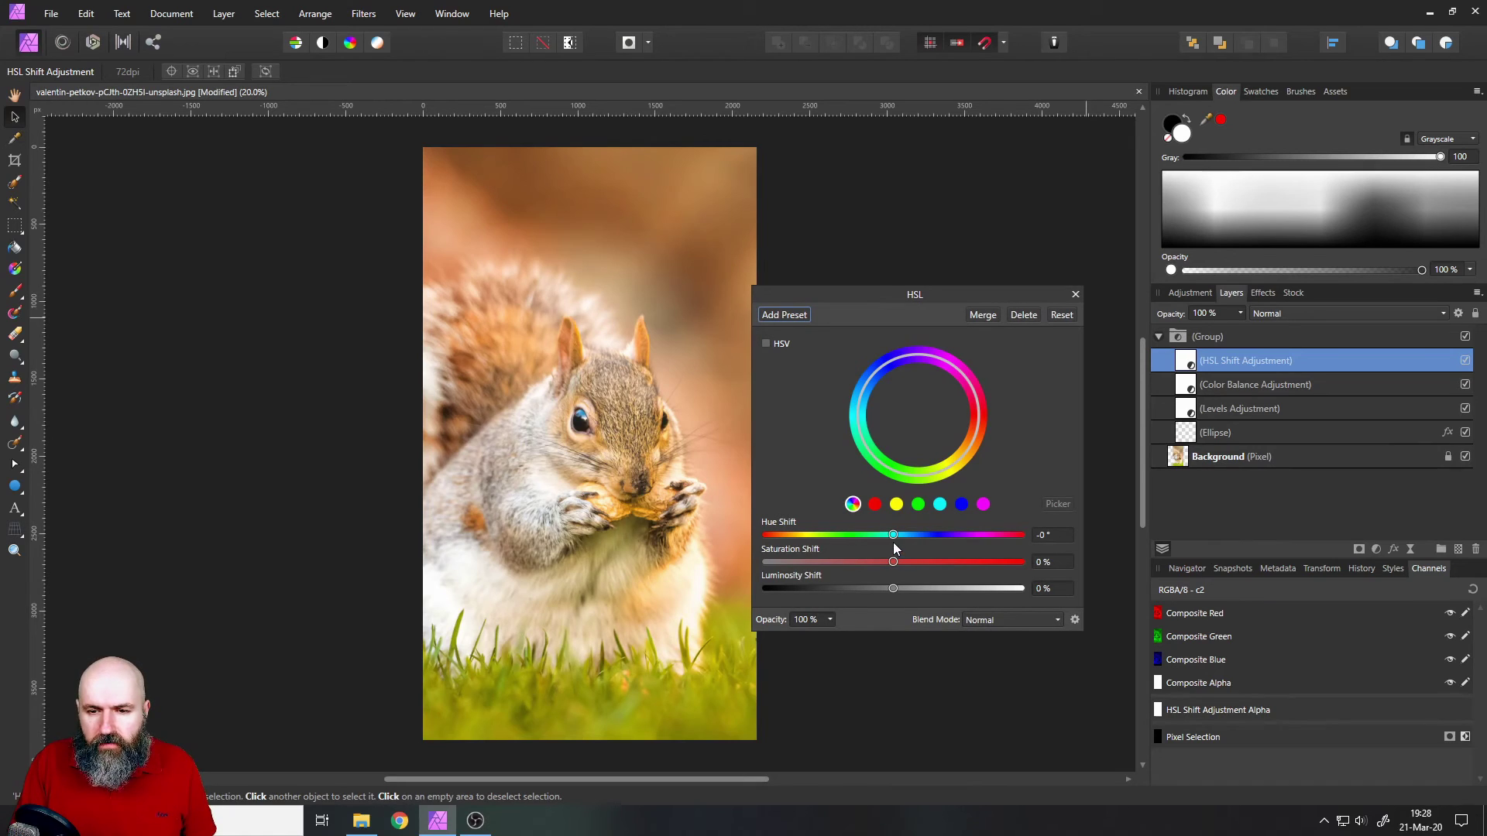
pyautogui.moveTo(894, 536); pyautogui.dragTo(979, 536)
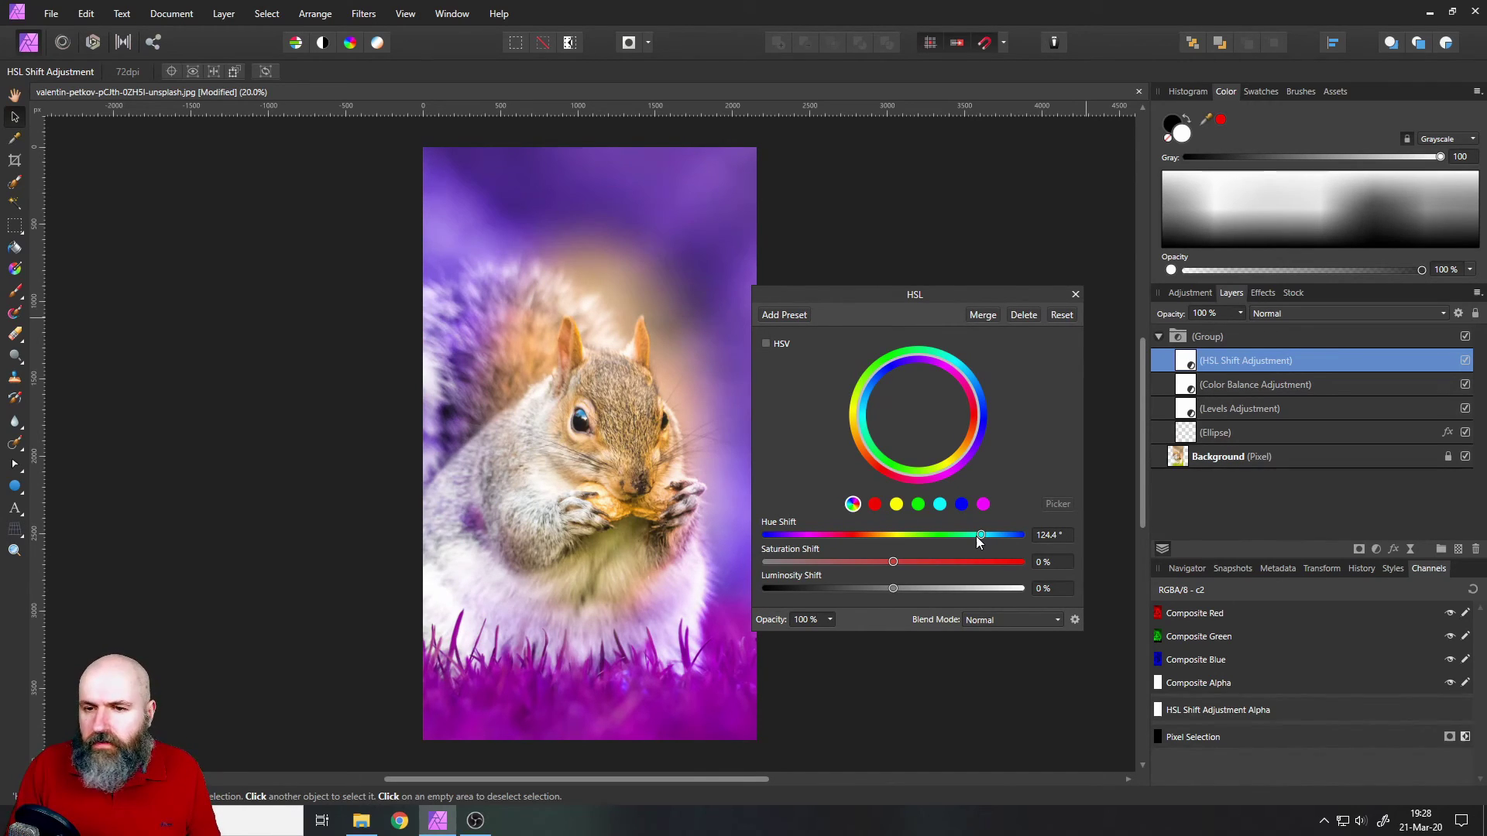
pyautogui.click(1022, 318)
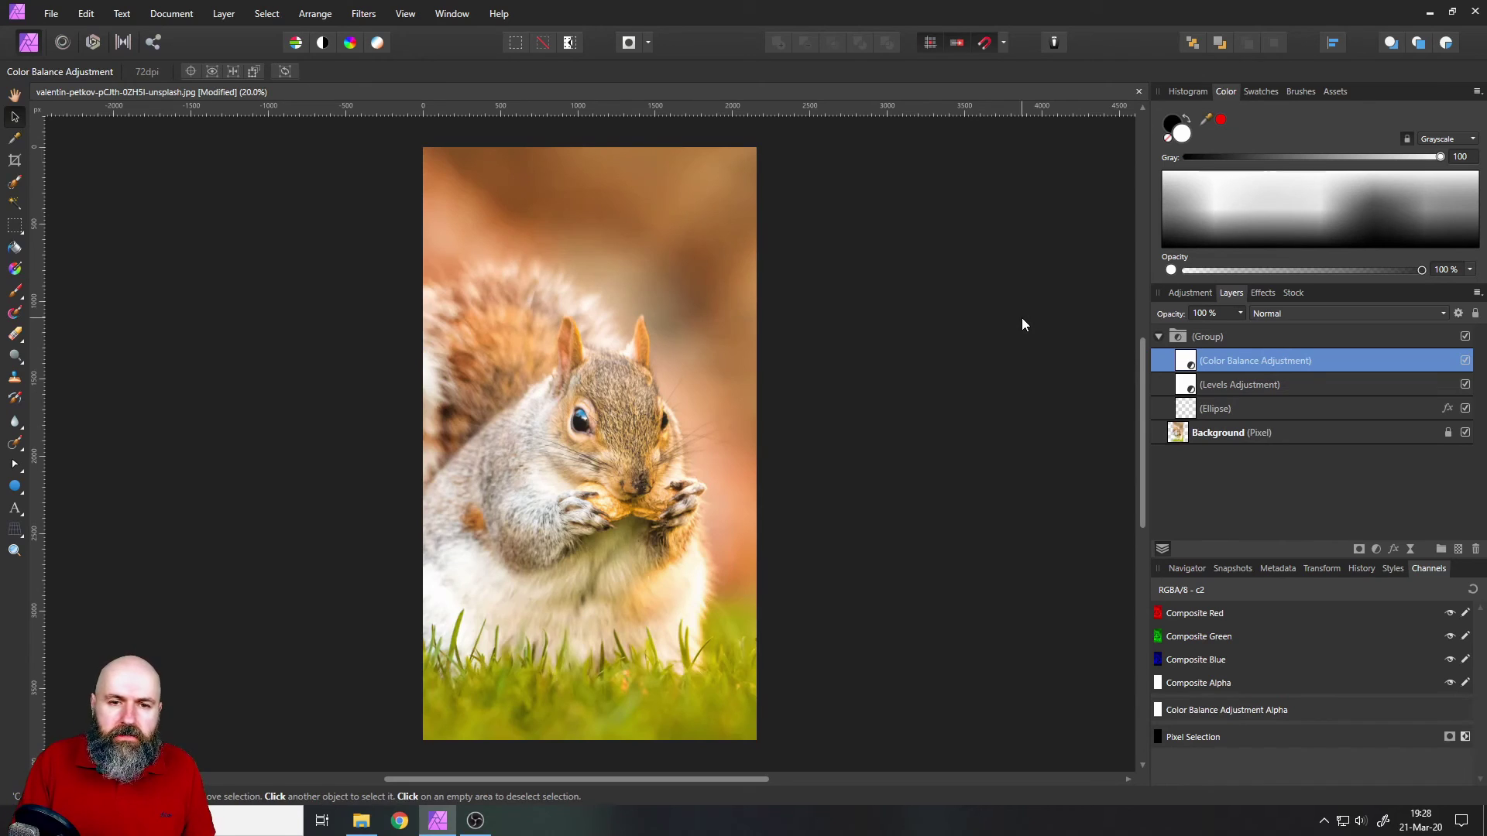